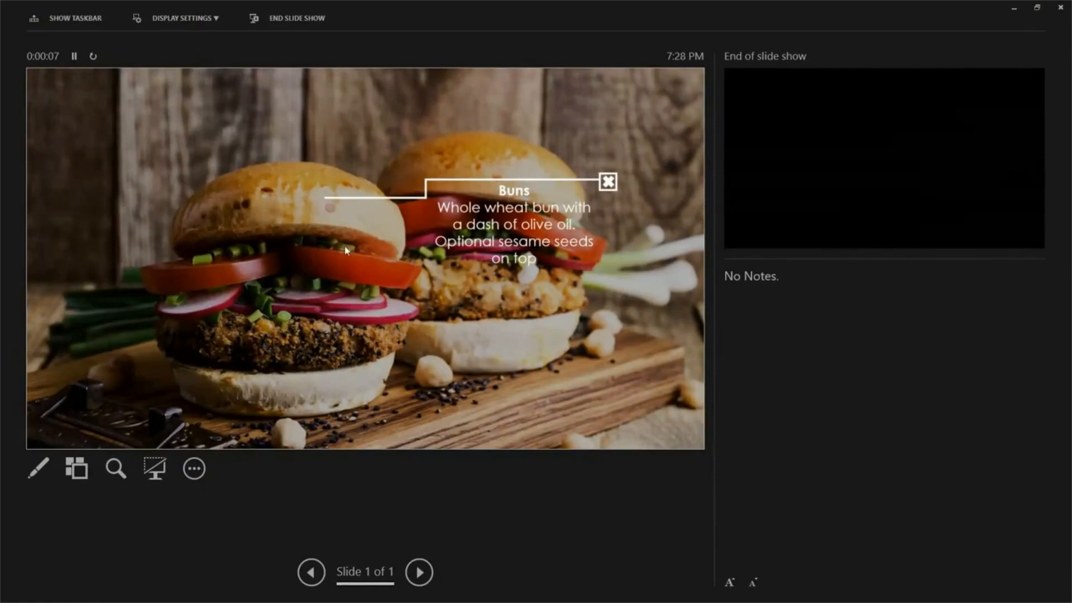
- Test the Buns and Veggies callouts in the slide show by opening and closing them, and end the show
left_click(607, 183)
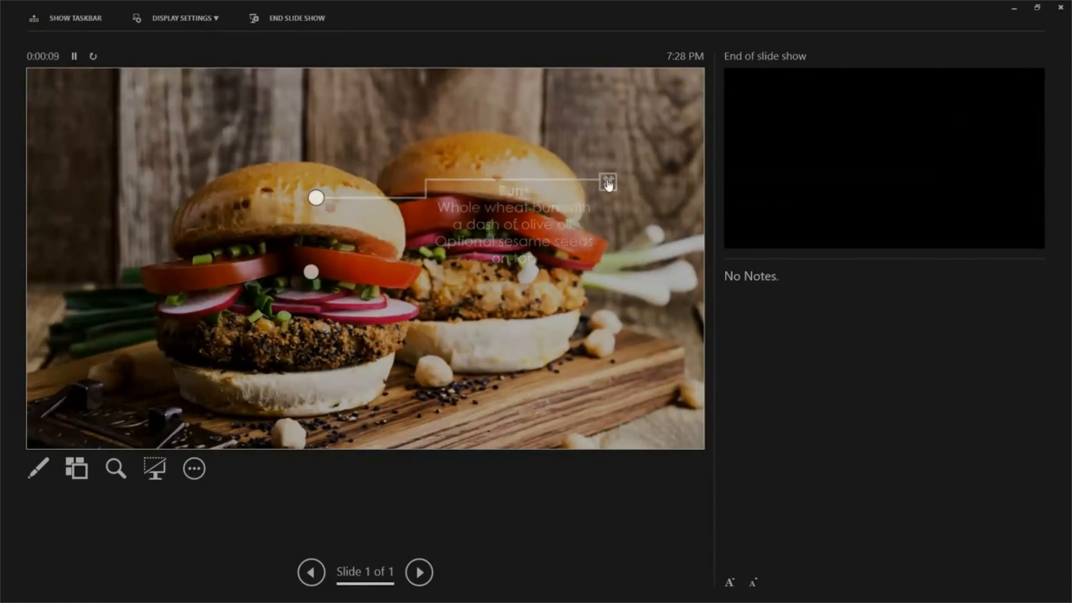
left_click(311, 271)
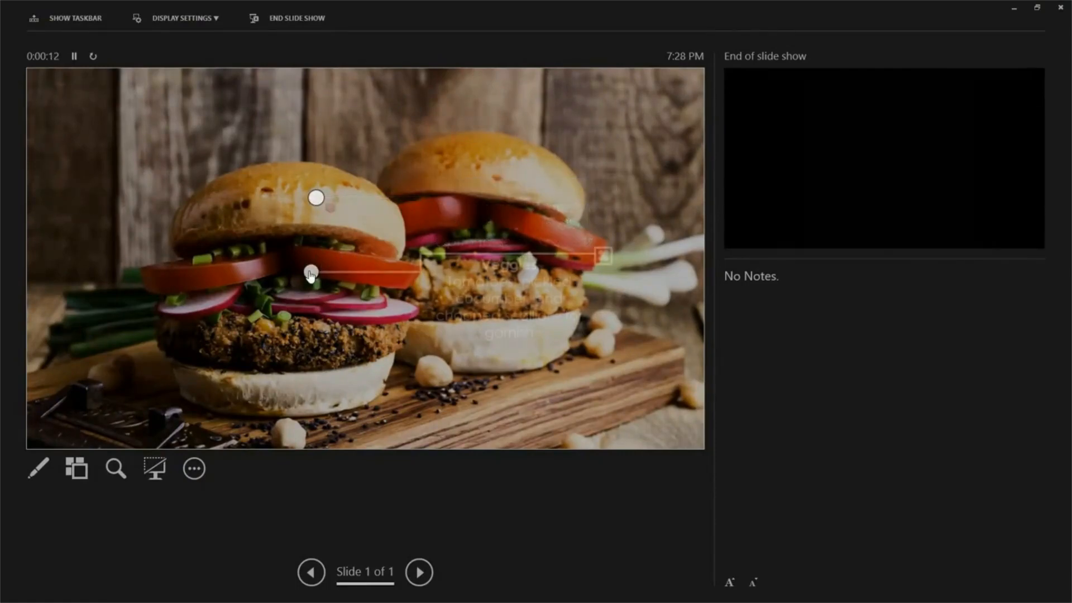
left_click(603, 257)
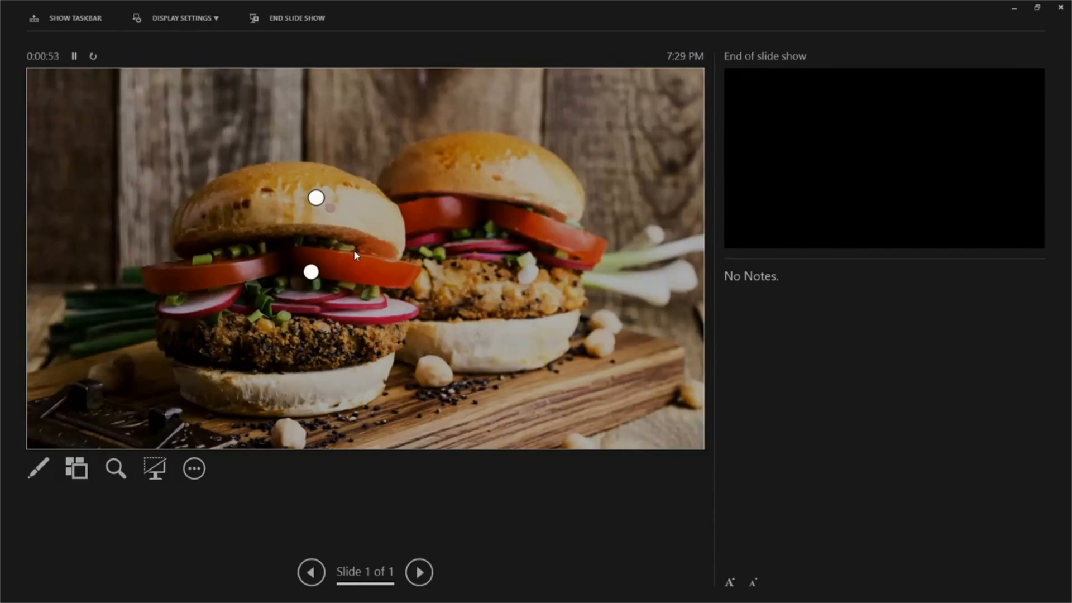
key("Escape")
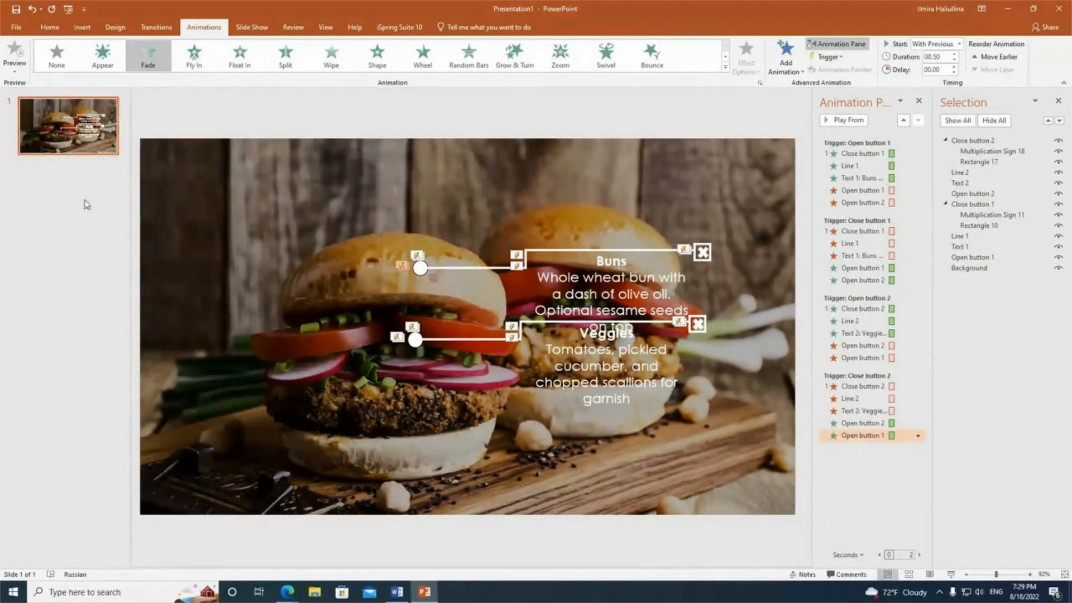
- Add a blank slide after the burger slide and start inserting an iSpring interaction on it
right_click(63, 187)
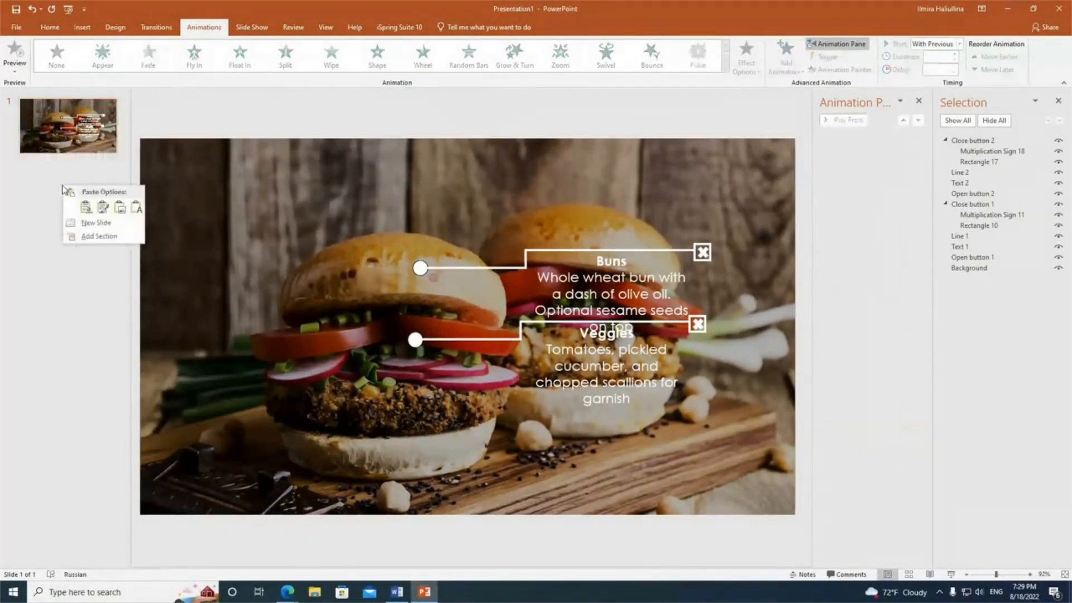
left_click(96, 223)
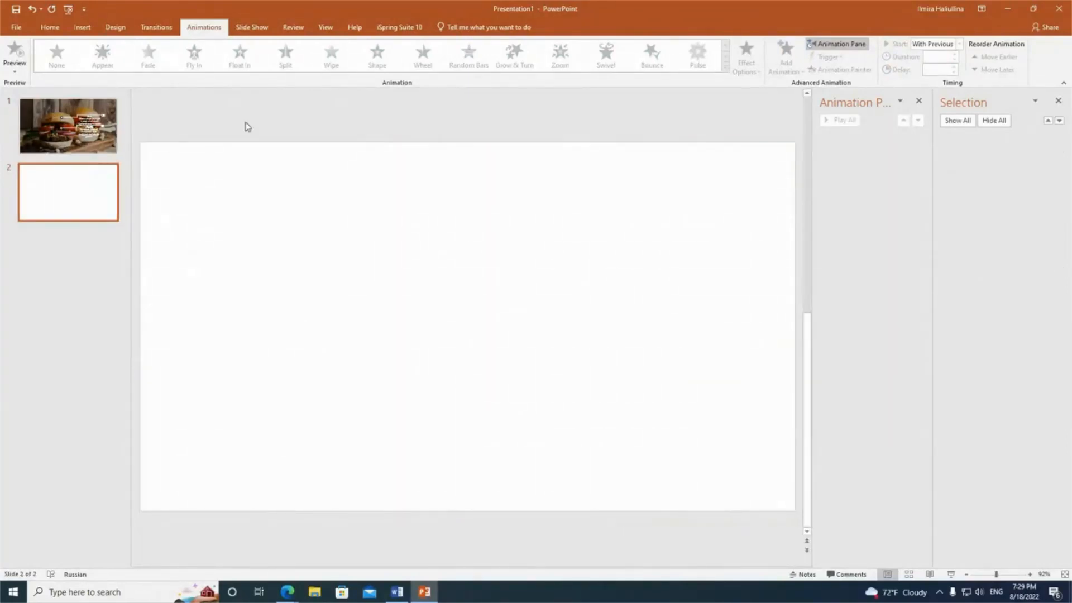
left_click(389, 26)
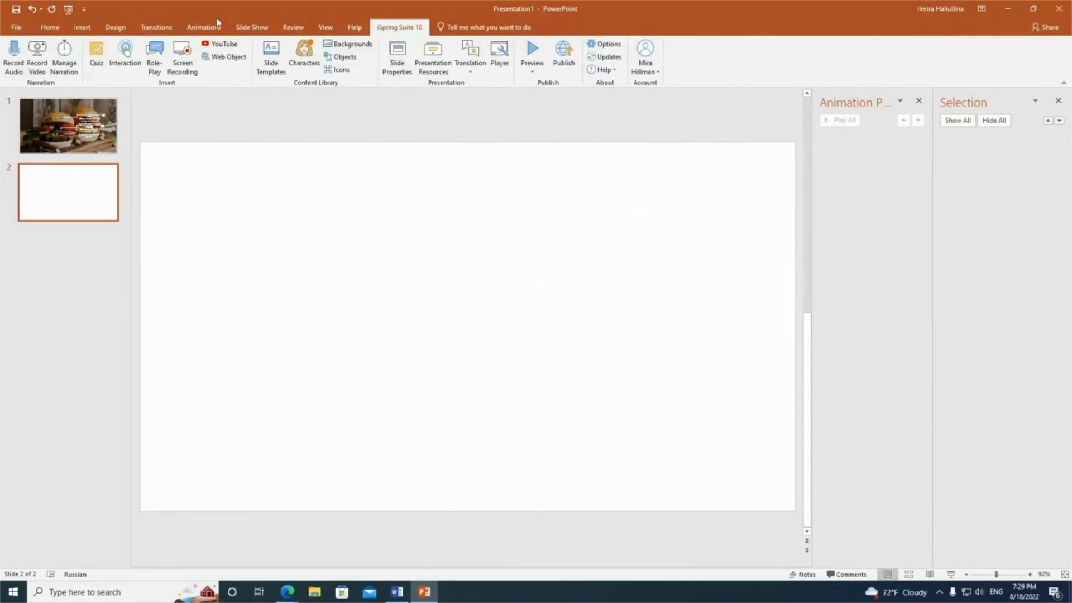
left_click(126, 53)
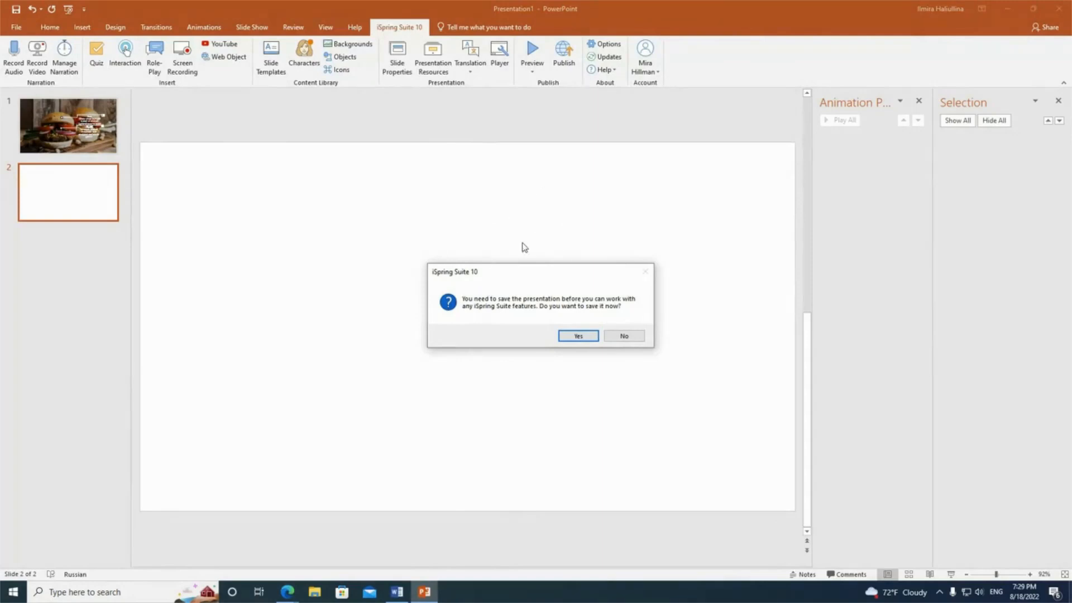
- Save the presentation to the Desktop as Presentation1
left_click(578, 336)
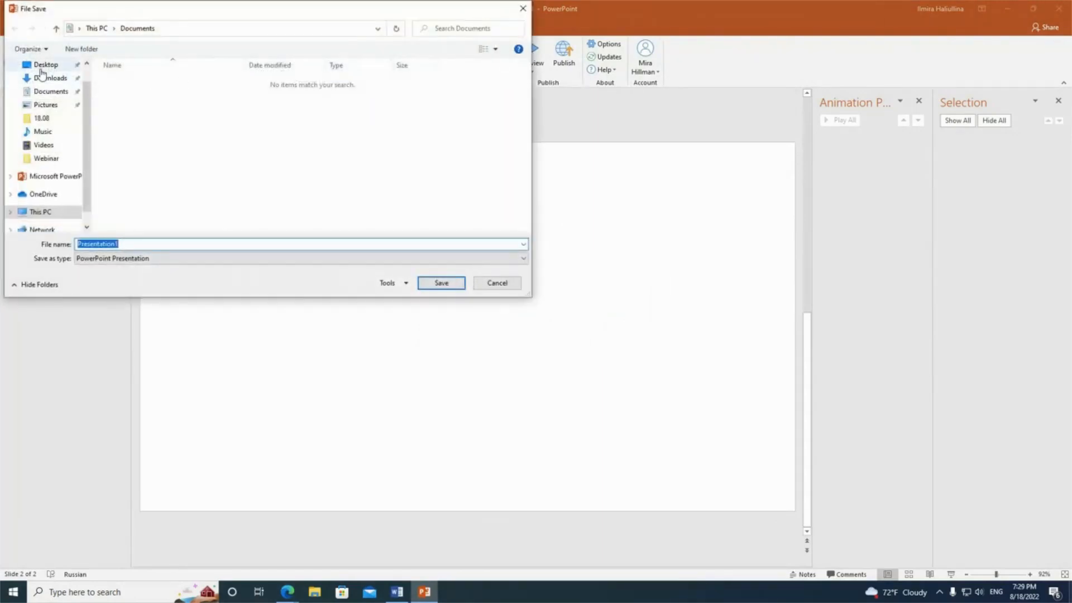
left_click(41, 70)
left_click(447, 285)
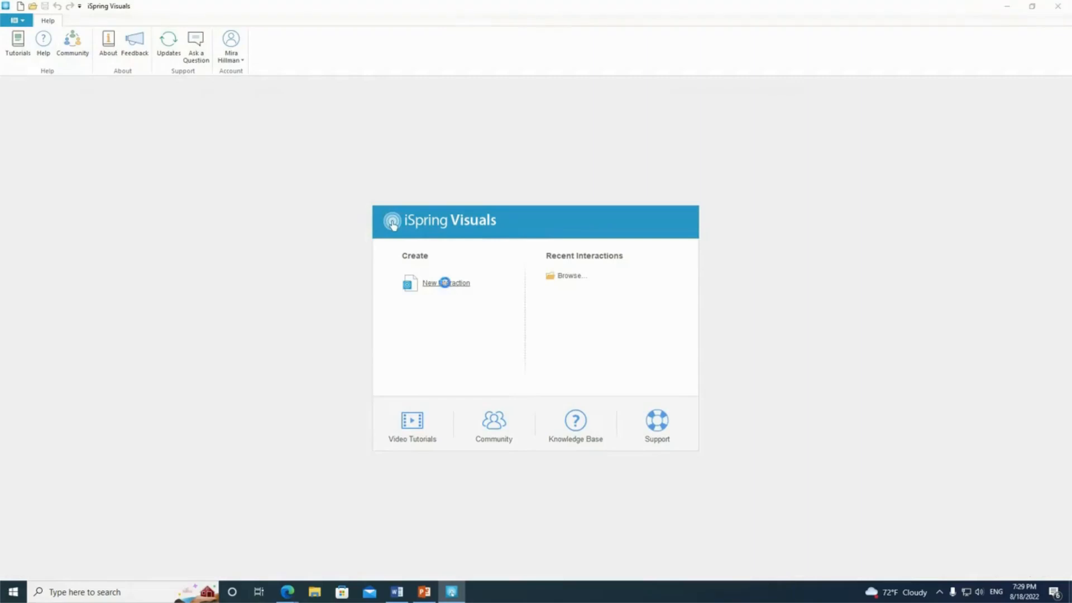
- Create a new interaction of the Labeled Graphic type in iSpring Visuals
left_click(446, 285)
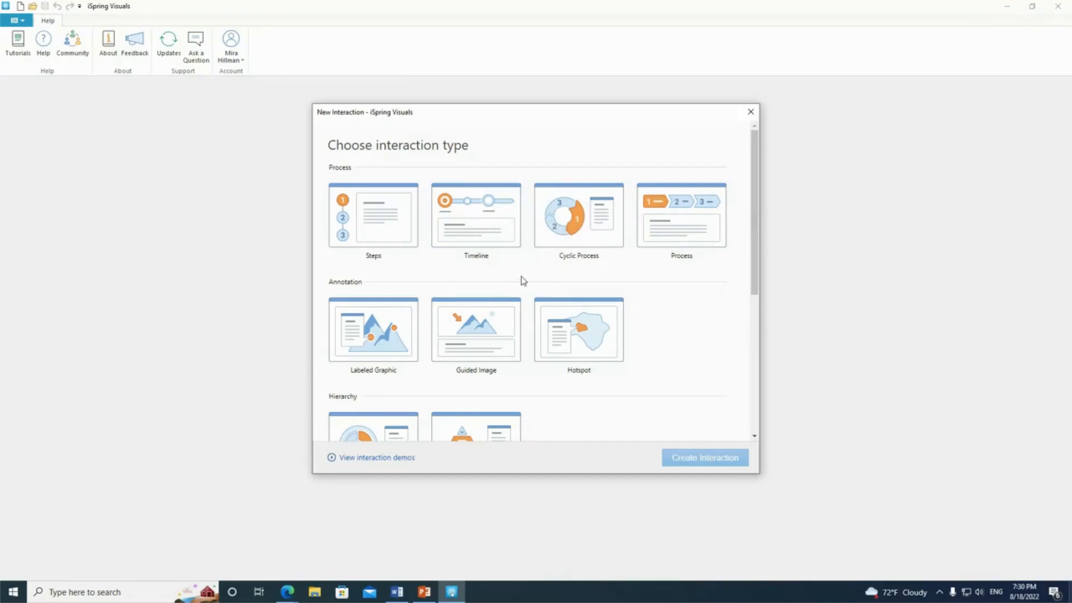
left_click(372, 323)
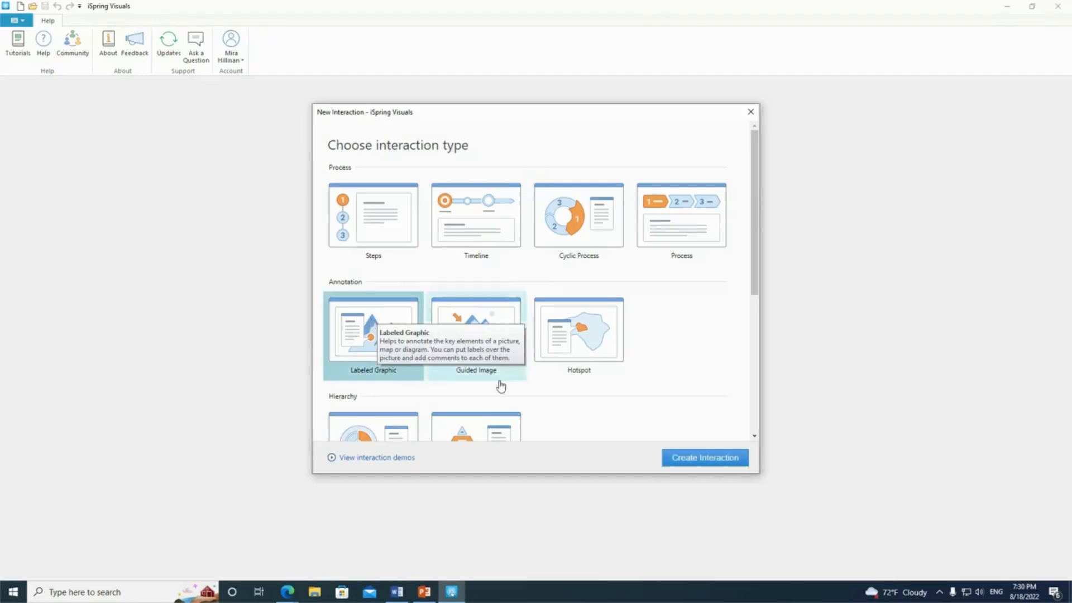
left_click(705, 466)
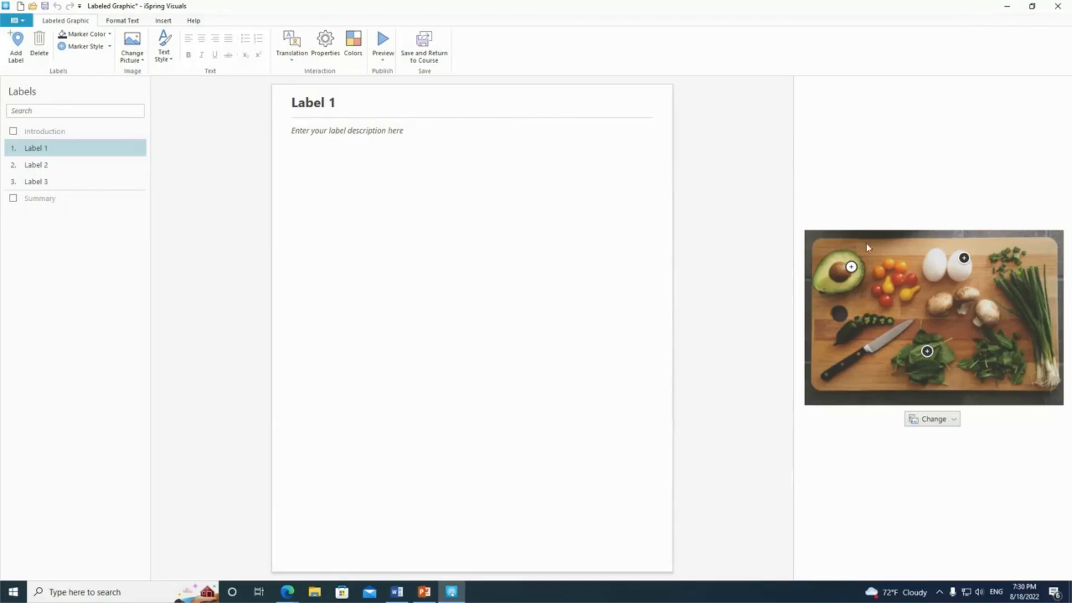
- Replace the sample picture with the burger image file from the Webinar folder on the Desktop
left_click(944, 419)
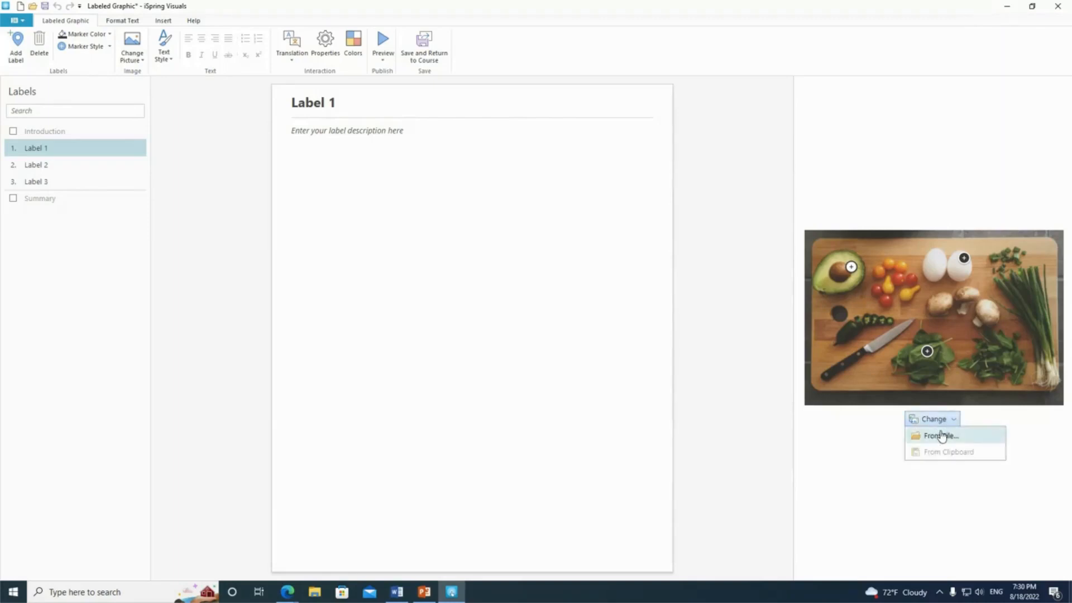
left_click(942, 435)
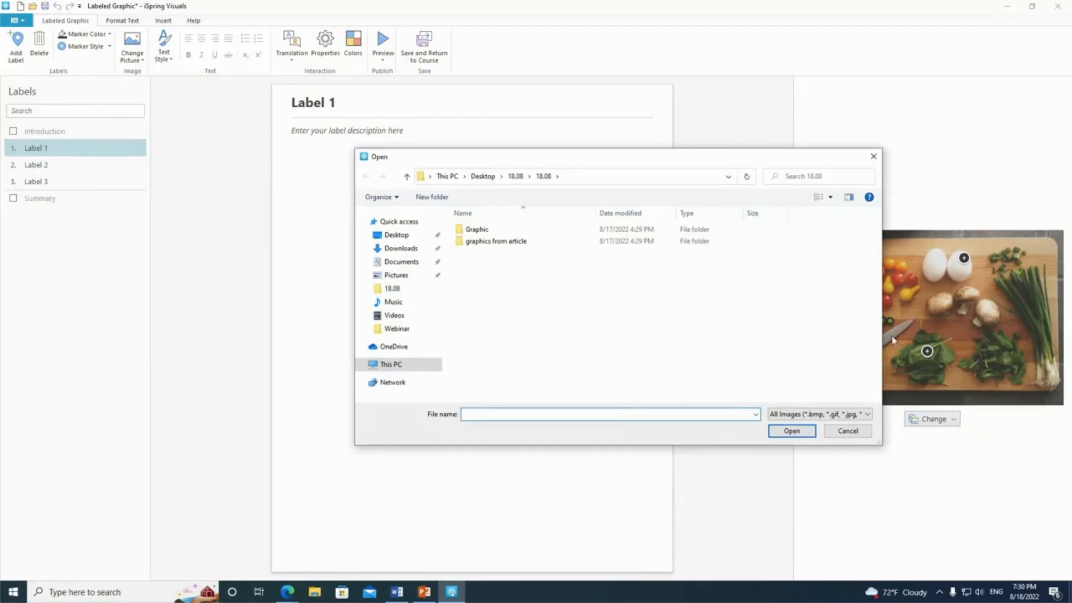
left_click(385, 238)
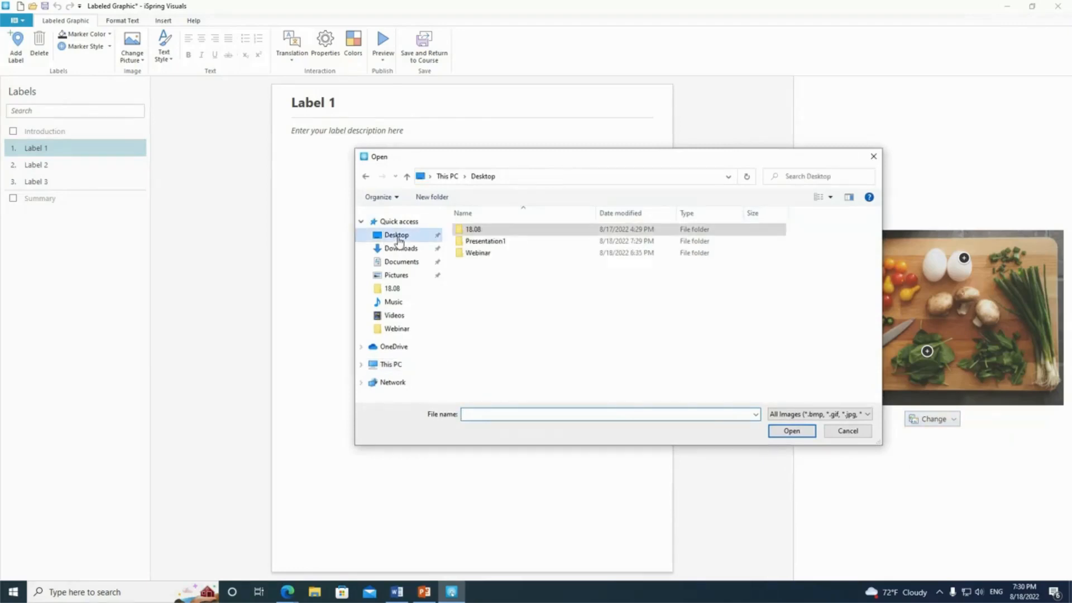
double_click(479, 253)
left_click(489, 255)
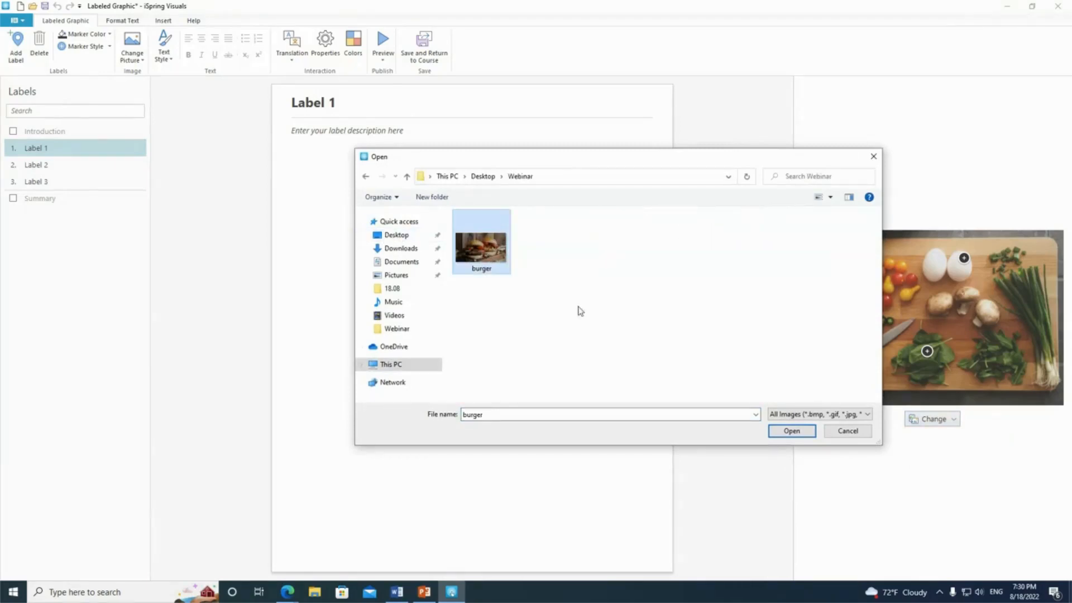
left_click(793, 431)
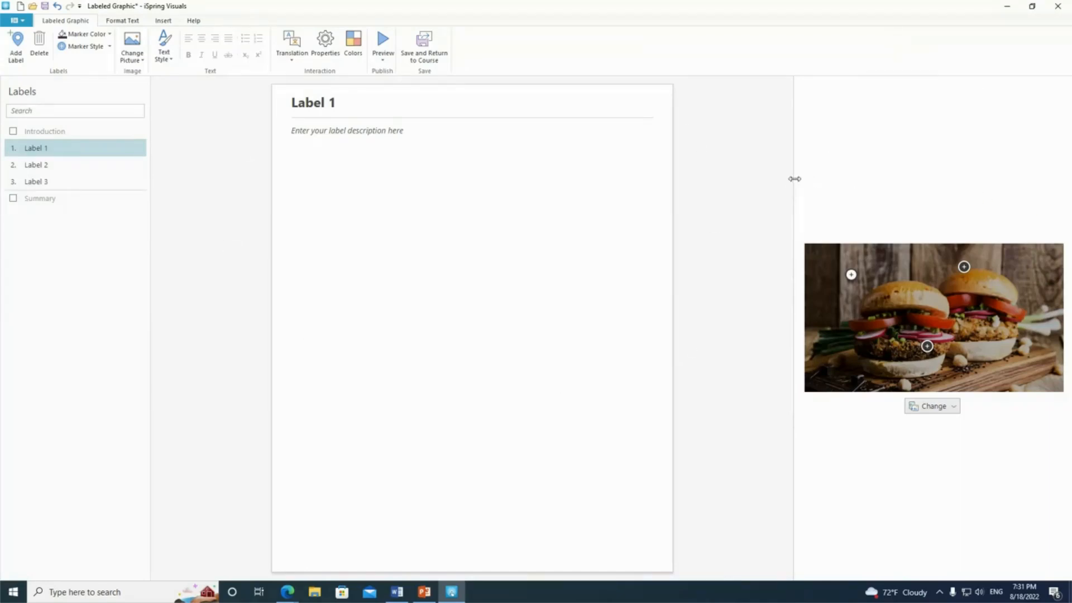
- Position the markers on the front burger: Label 1 on the top bun, Label 2 on the vegetables, Label 3 on the patty
left_click_drag(794, 179, 550, 208)
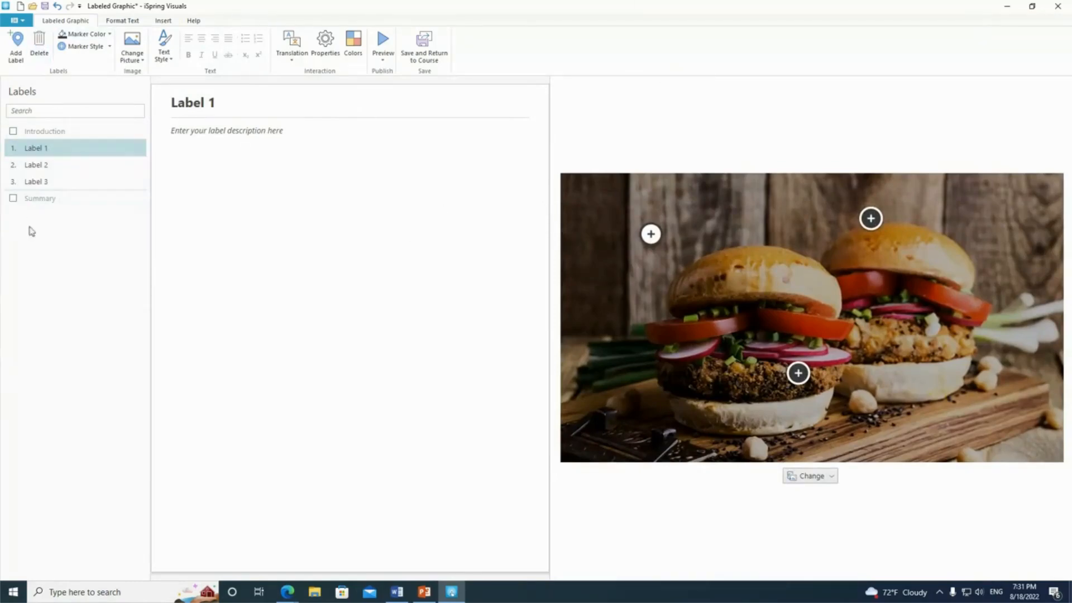
left_click(53, 163)
left_click(53, 151)
left_click_drag(651, 235, 772, 272)
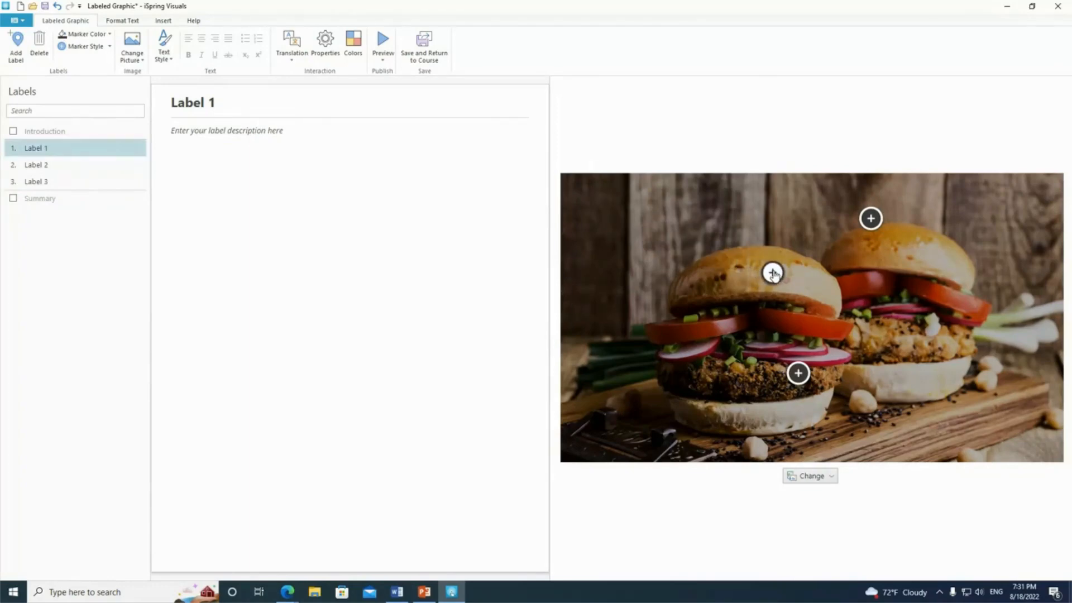
left_click(54, 166)
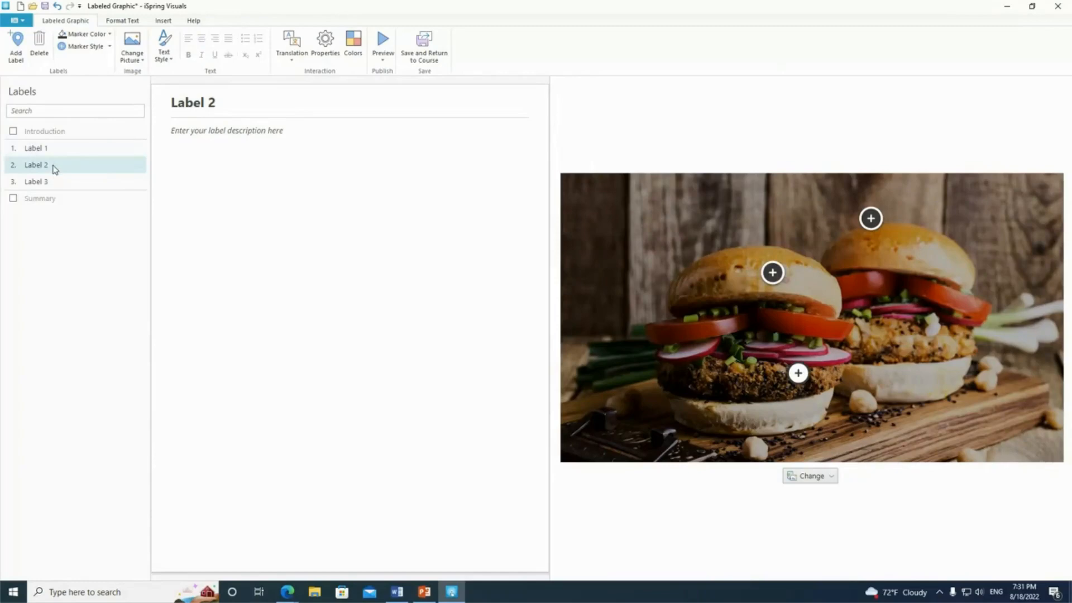
left_click_drag(799, 375, 763, 329)
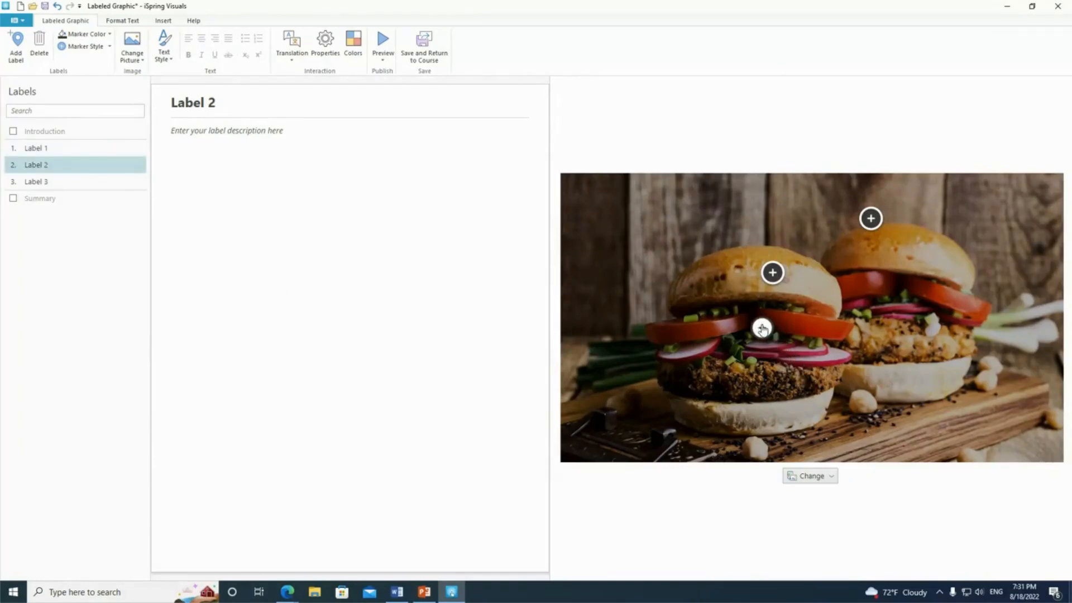
left_click(70, 183)
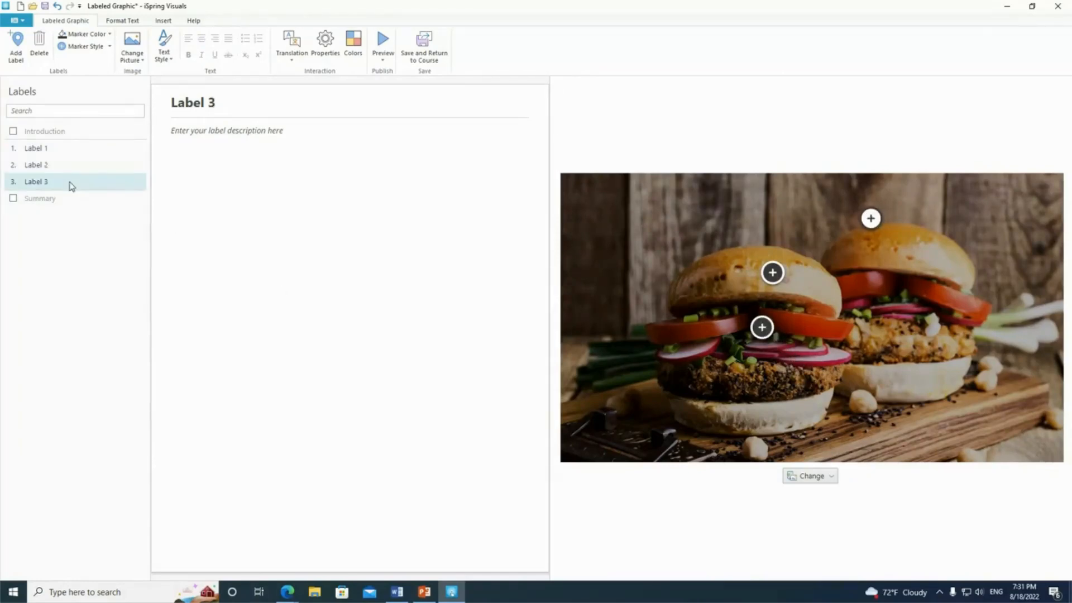
mouse_move(871, 218)
left_mouse_down()
mouse_move(833, 330)
mouse_move(775, 386)
left_mouse_up()
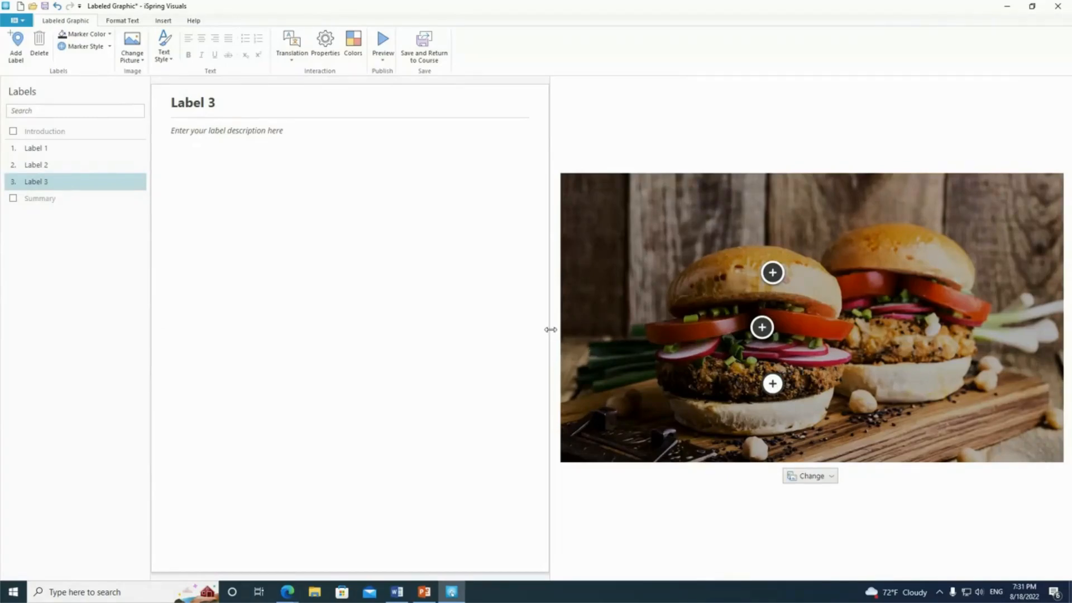
left_click_drag(550, 329, 792, 335)
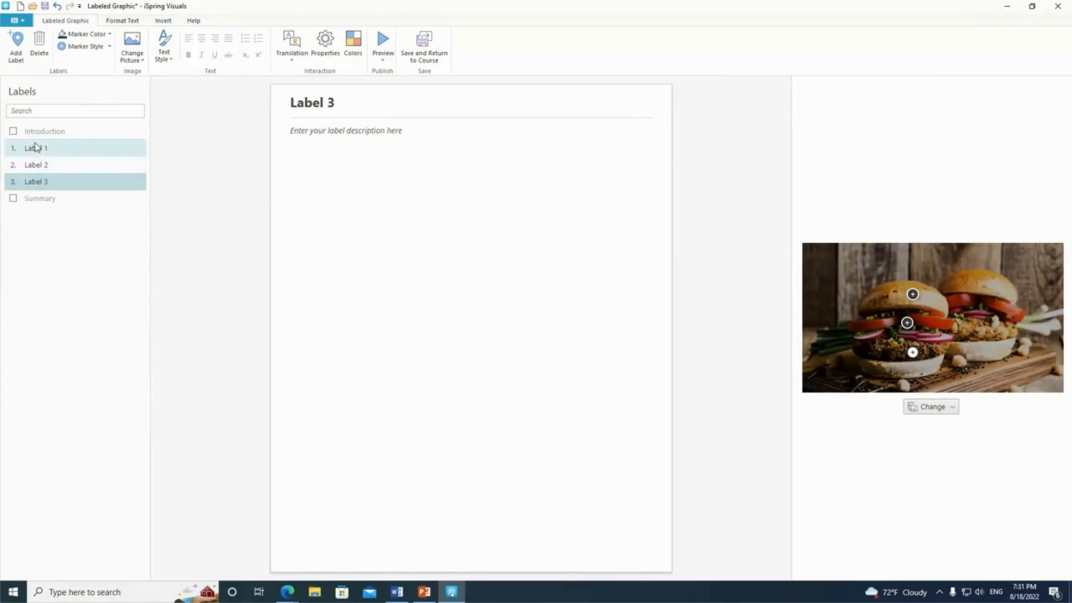
- Title Label 1 "Buns" and paste its description from Word: "Whole wheat bun with a dash of olive oil. Optional sesame seeds on top"
left_click(59, 148)
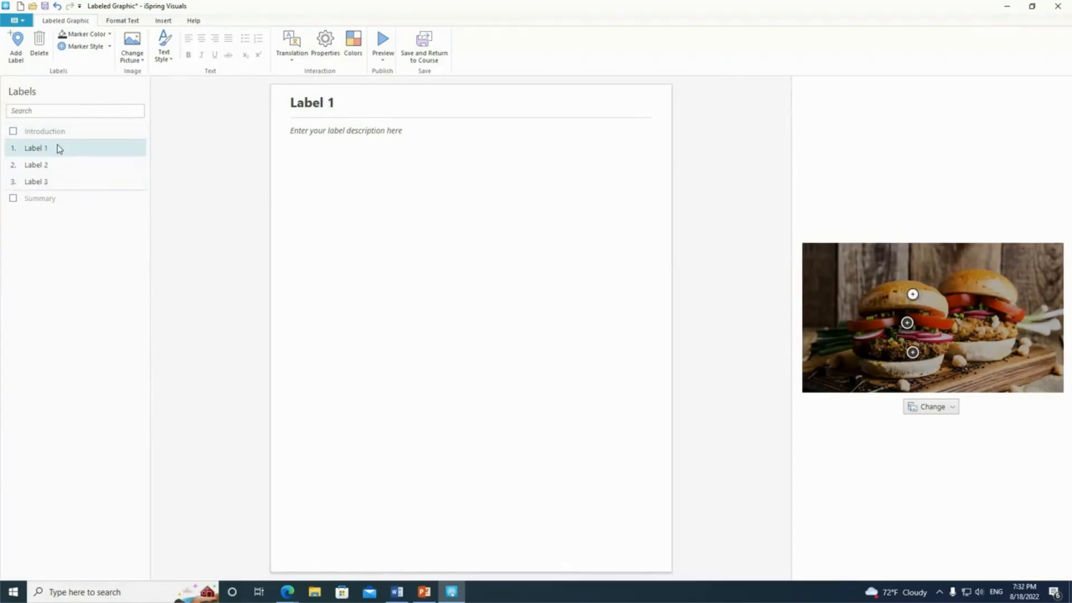
key("alt+Tab")
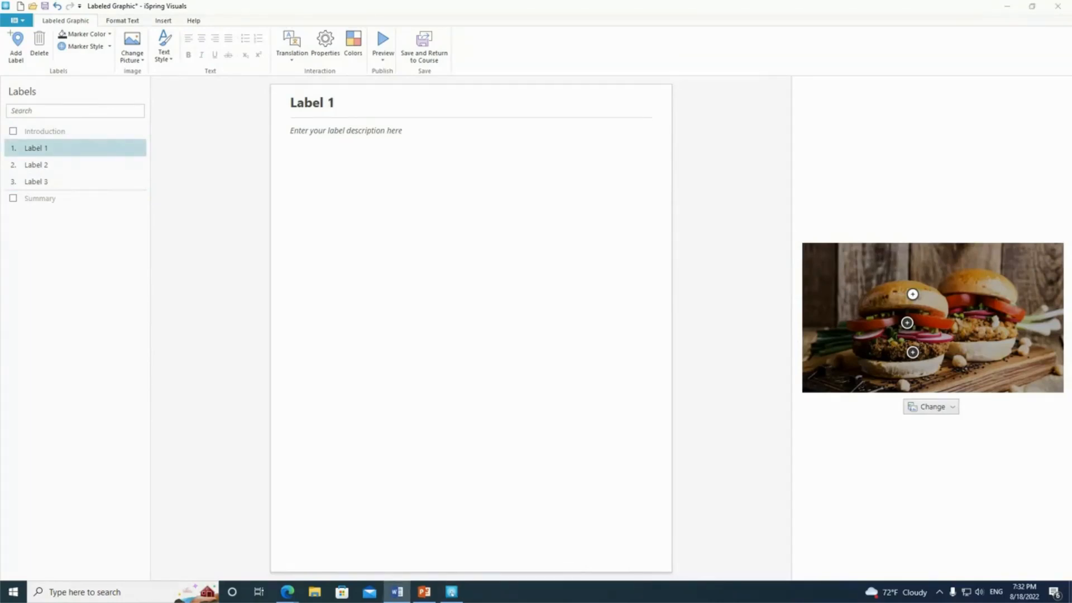
left_click(343, 102)
left_click_drag(344, 102, 285, 97)
type("Buns")
right_click(352, 137)
left_click(378, 167)
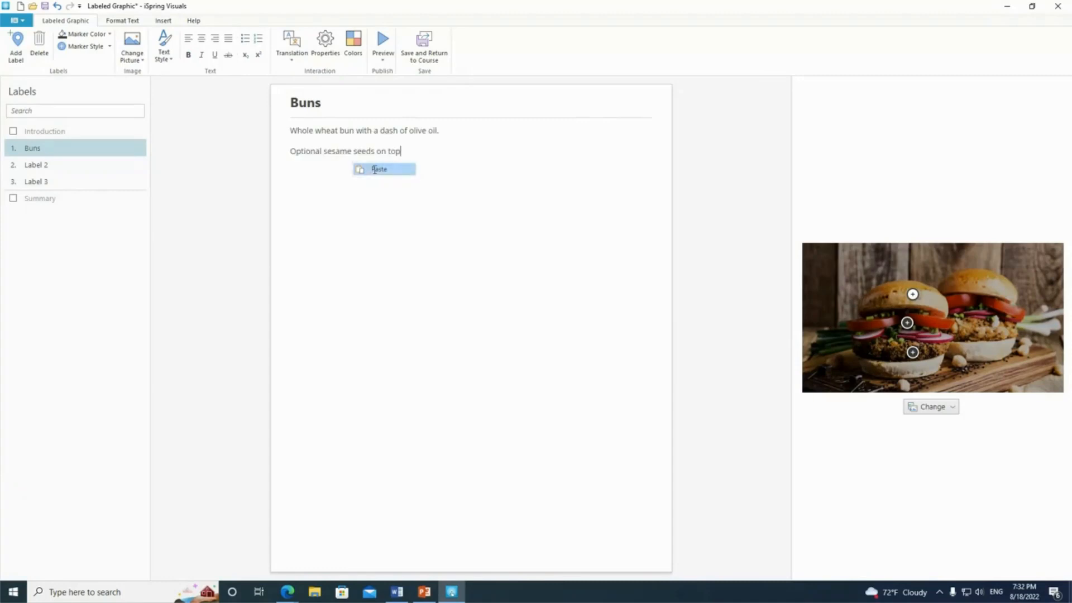
- Title Label 2 "Veggies" and paste its description from Word: "Tomatoes, pickled cucumber, and chopped scallions for garnish"
left_click(55, 170)
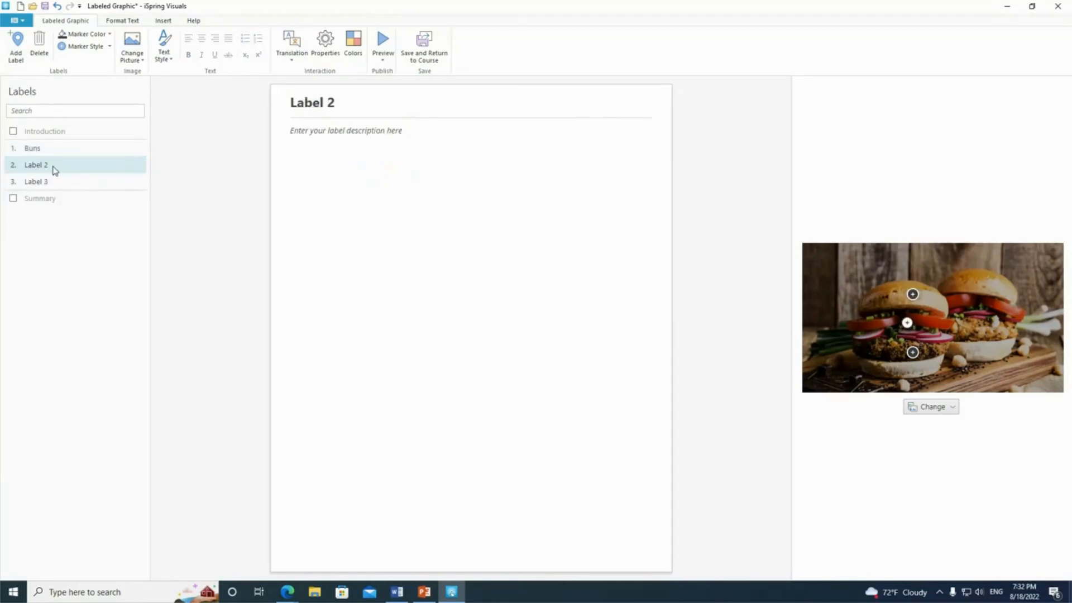
key("alt+Tab")
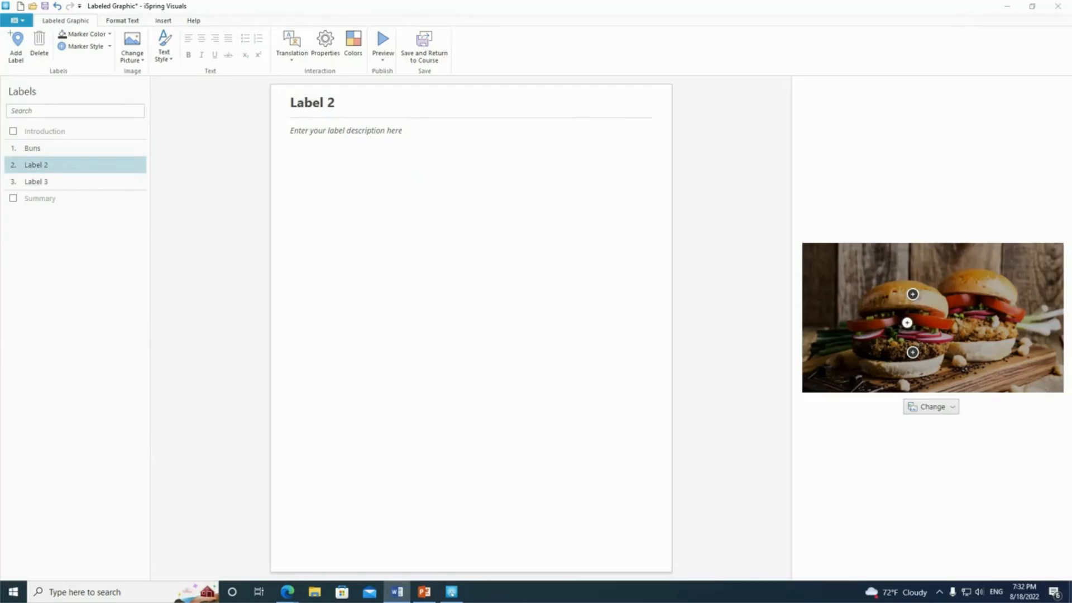
left_click_drag(347, 106, 279, 107)
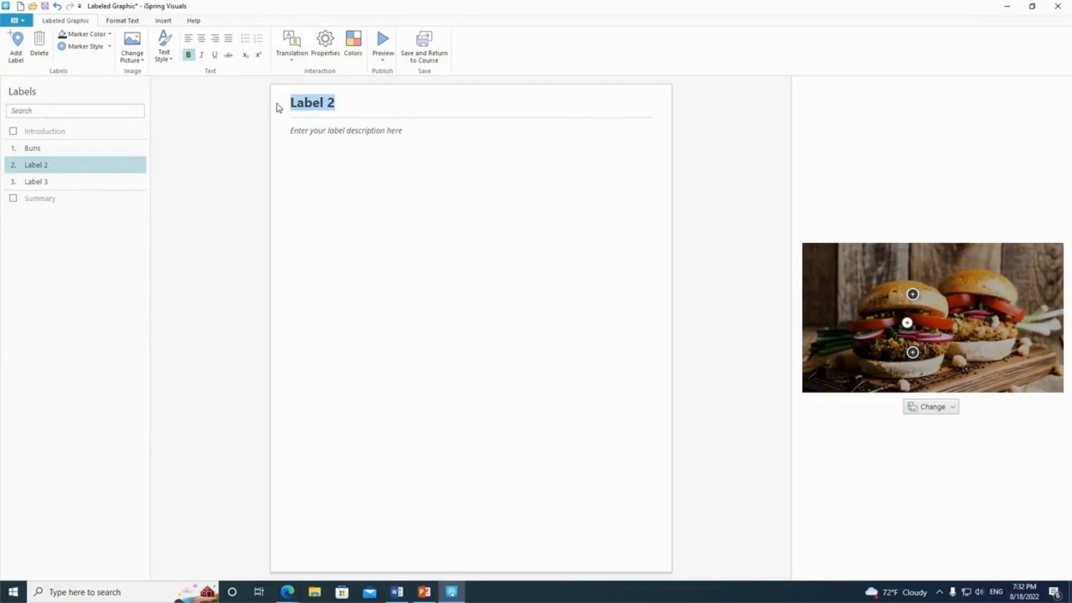
type("Veggies")
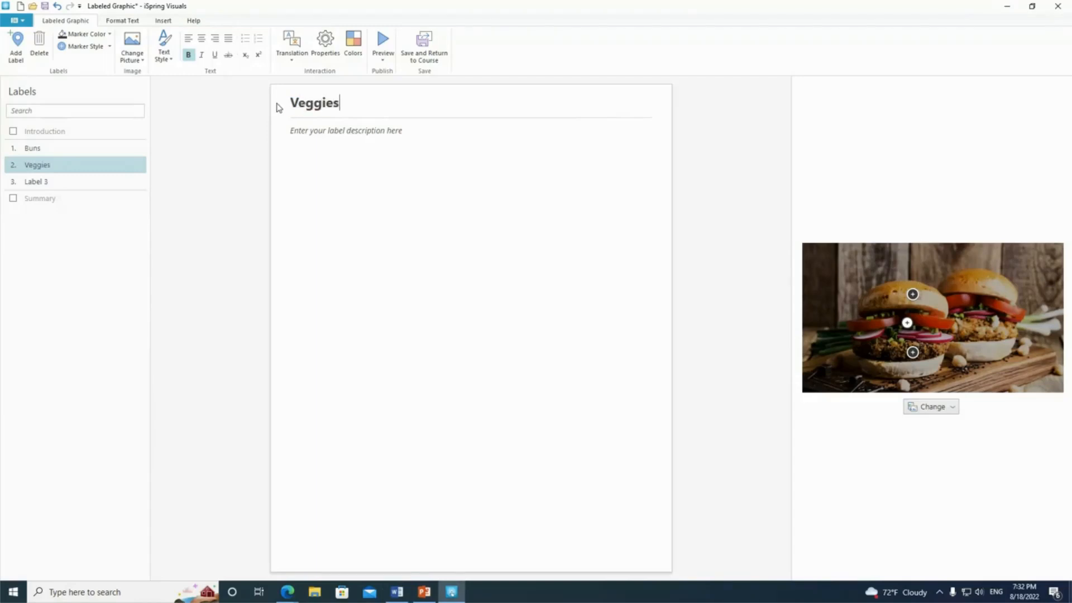
left_click(344, 135)
right_click(345, 136)
left_click(363, 166)
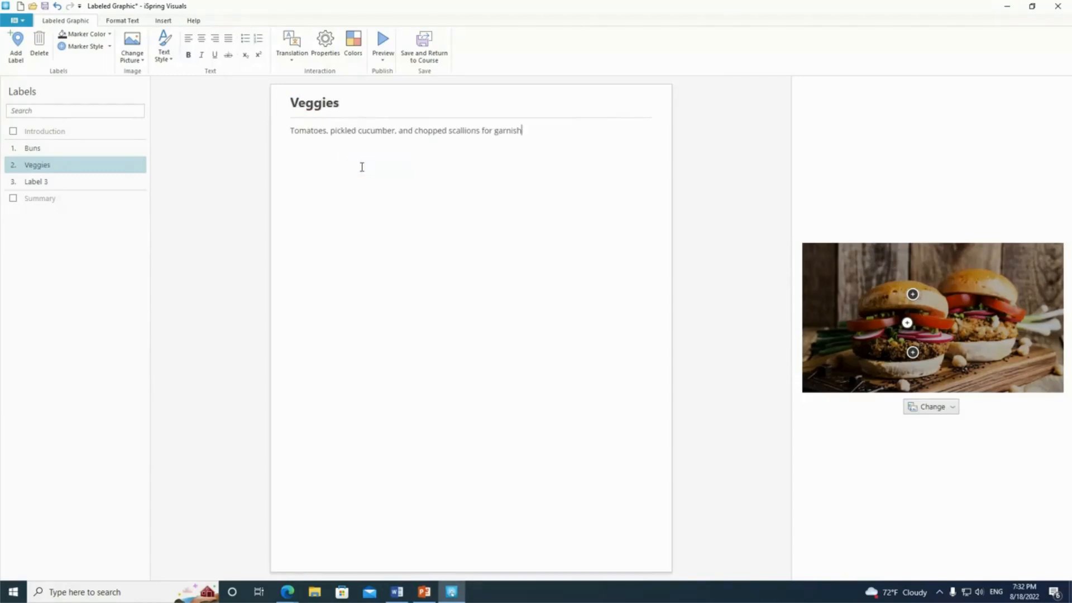
- Title Label 3 "Patty" and paste its description from Word, beginning "Mix black beans and mushrooms with your favorite spices to make a patty"
key("alt+Tab")
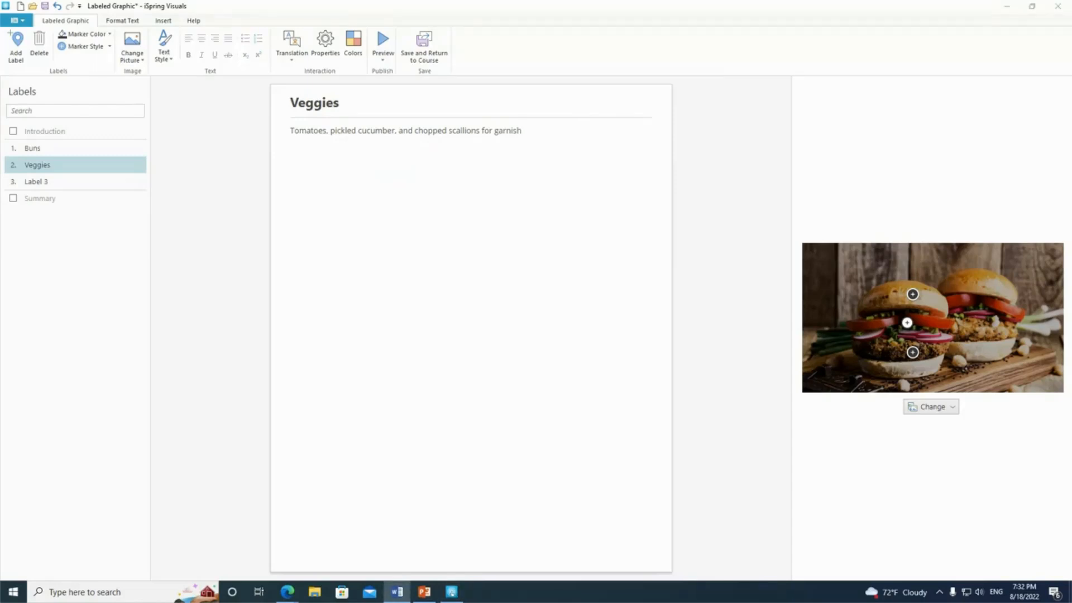
left_click(74, 183)
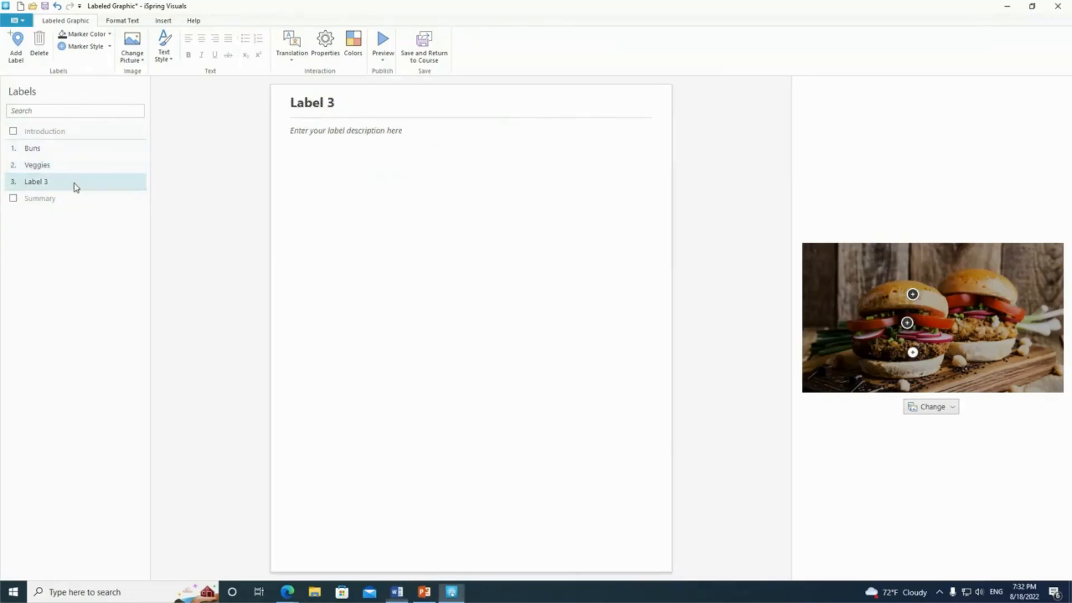
left_click_drag(336, 103, 273, 93)
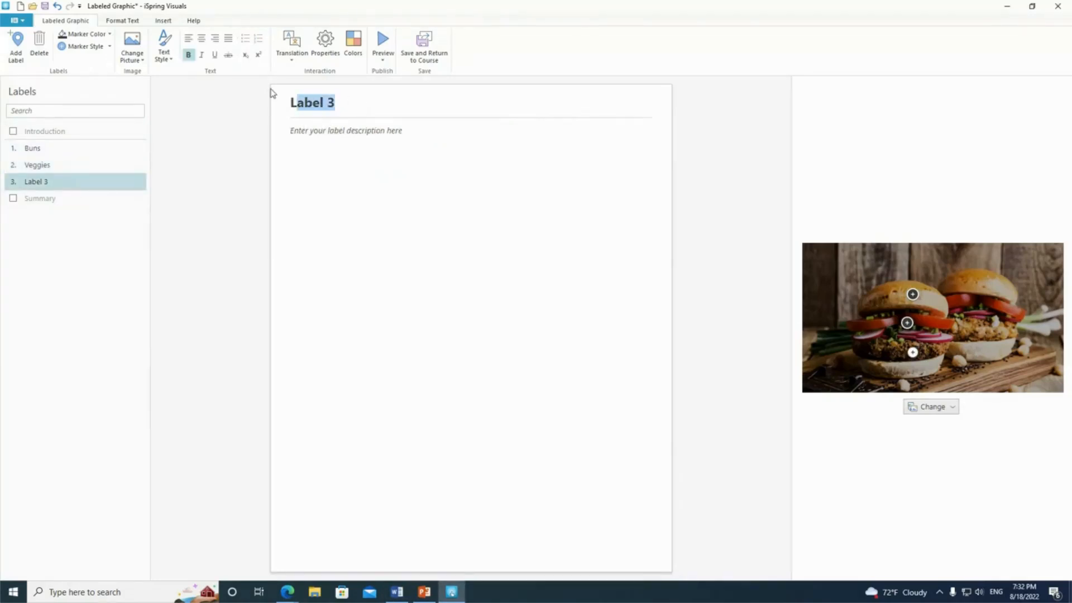
key("BackSpace")
key("BackSpace")
type("Patty")
left_click(323, 143)
right_click(323, 144)
left_click(357, 178)
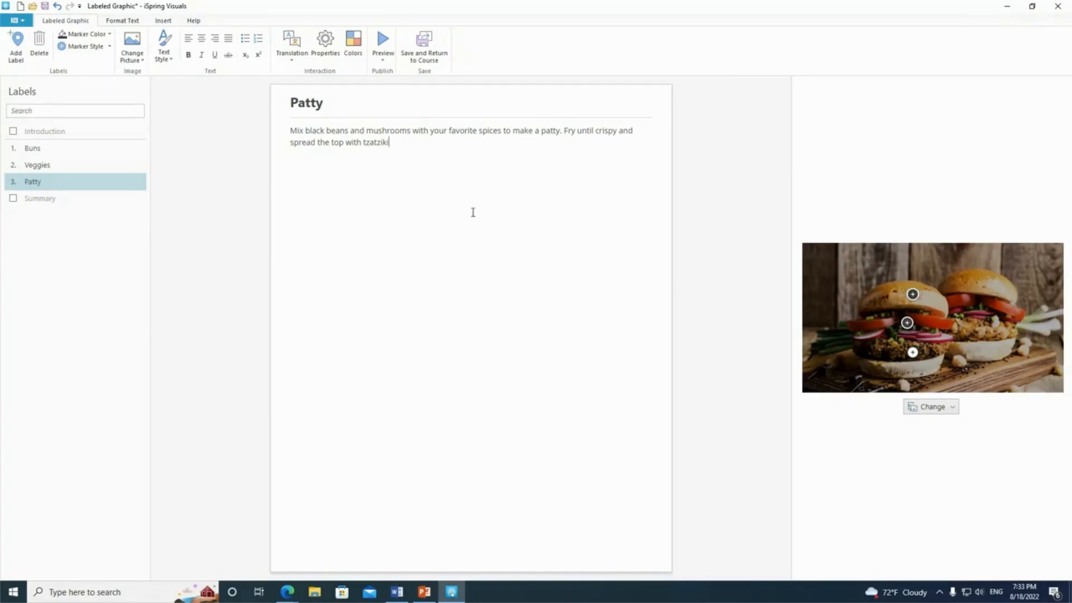
- Give the Buns, Veggies and Patty markers a golden yellow color and the solid dot marker style
left_click(54, 151)
left_click(55, 166)
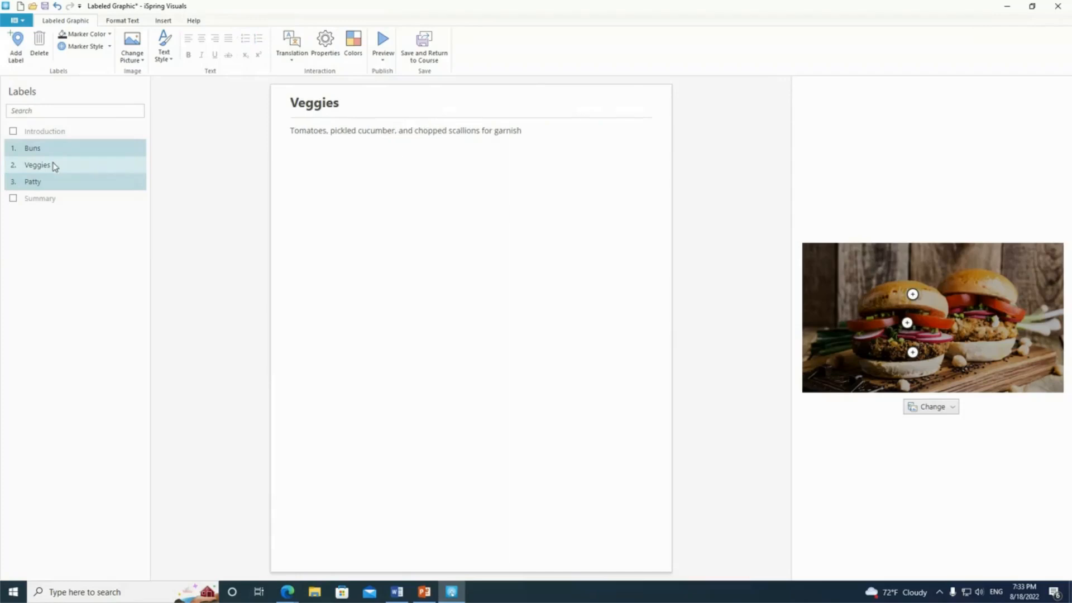
left_click(102, 35)
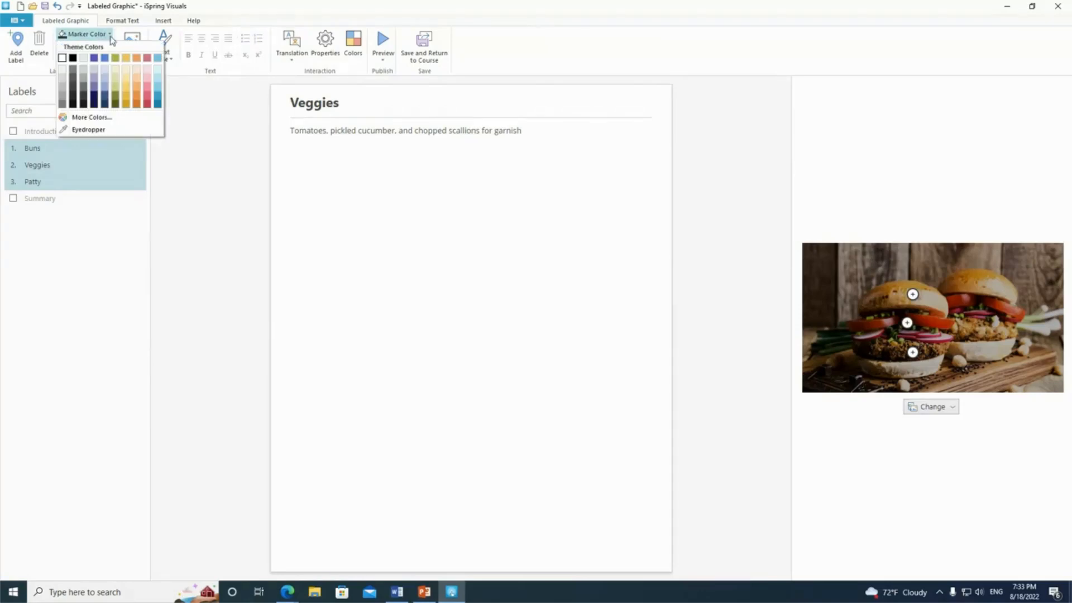
left_click(127, 92)
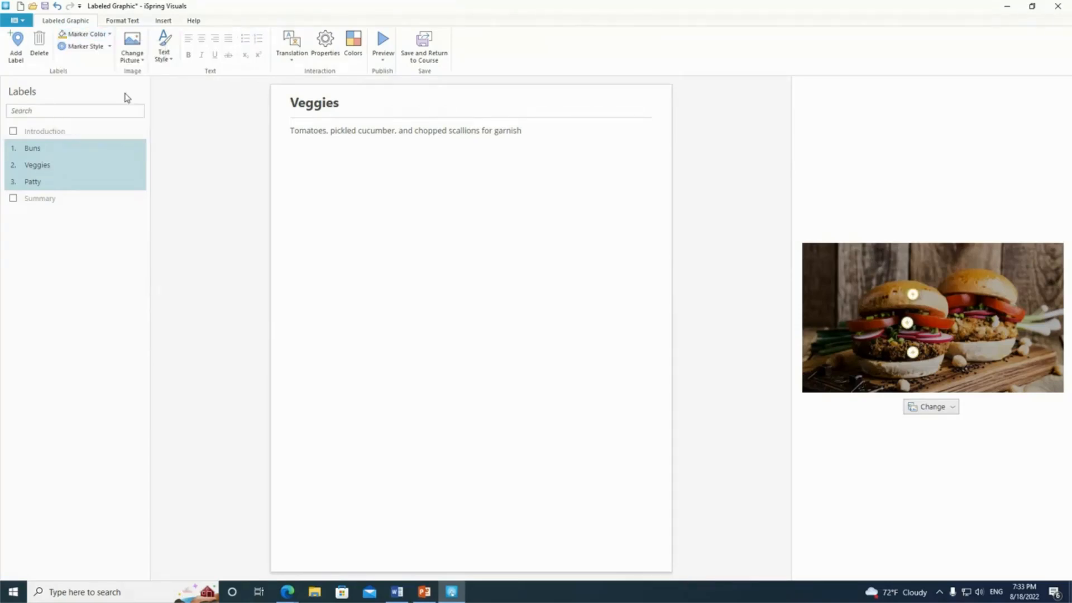
left_click(101, 48)
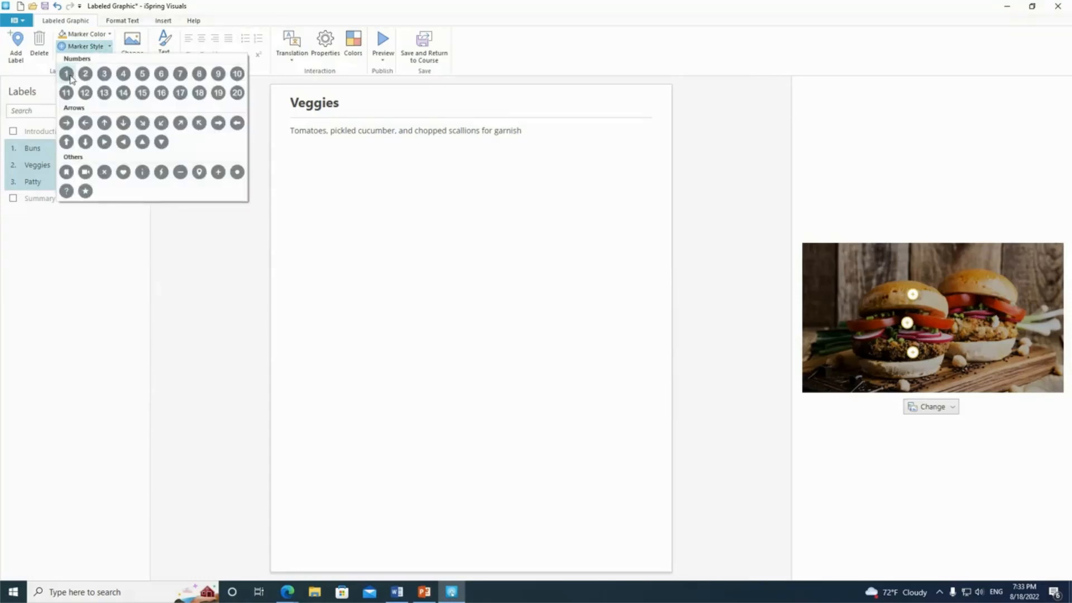
left_click(237, 172)
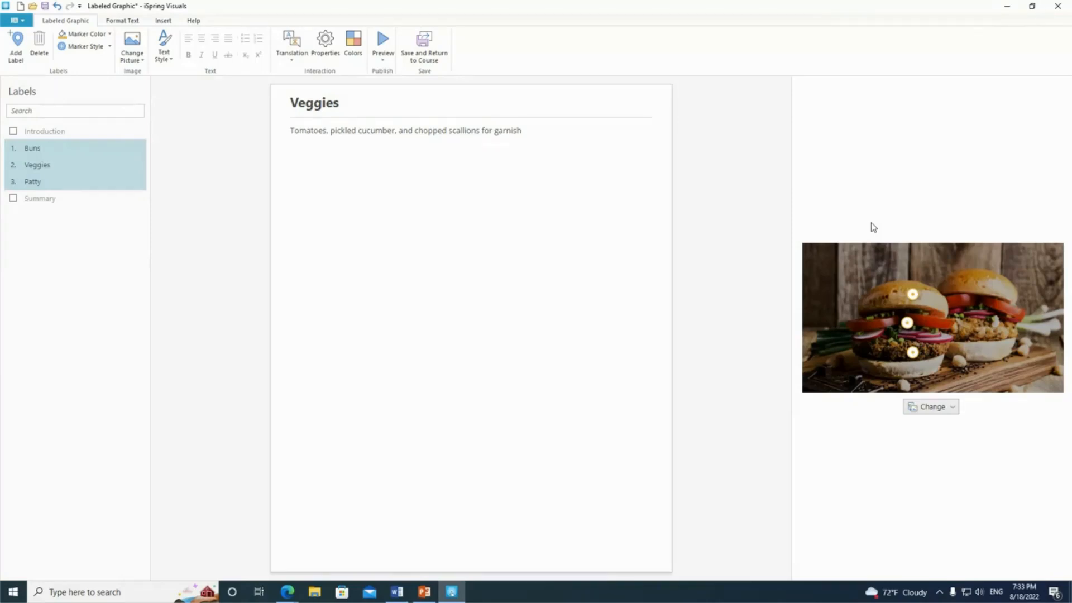
- Preview the labeled graphic and check the descriptions of the Buns, Veggies and Patty markers
left_click(383, 39)
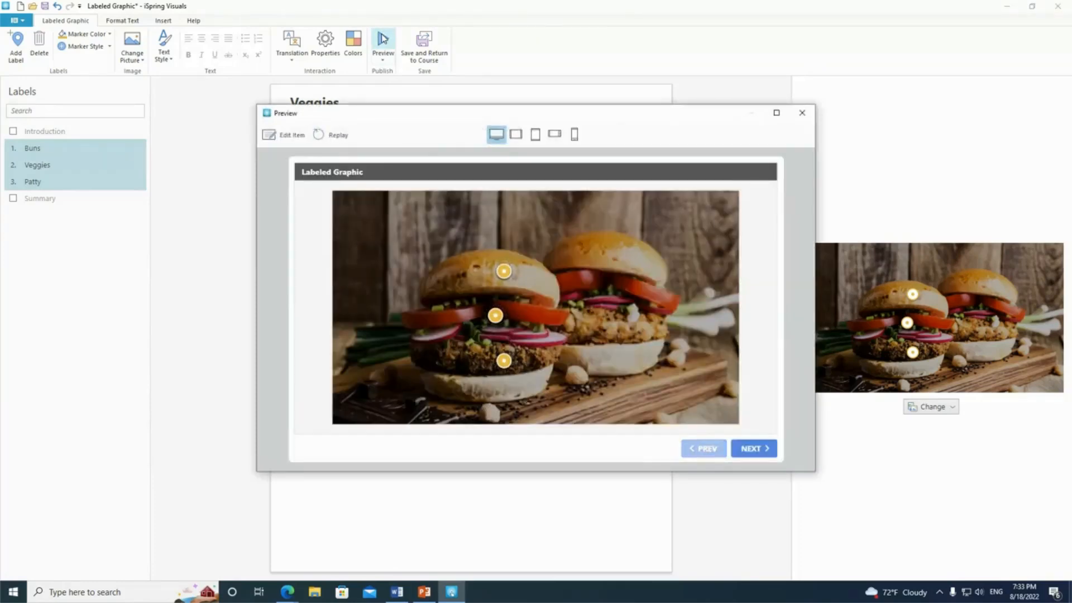
left_click(504, 273)
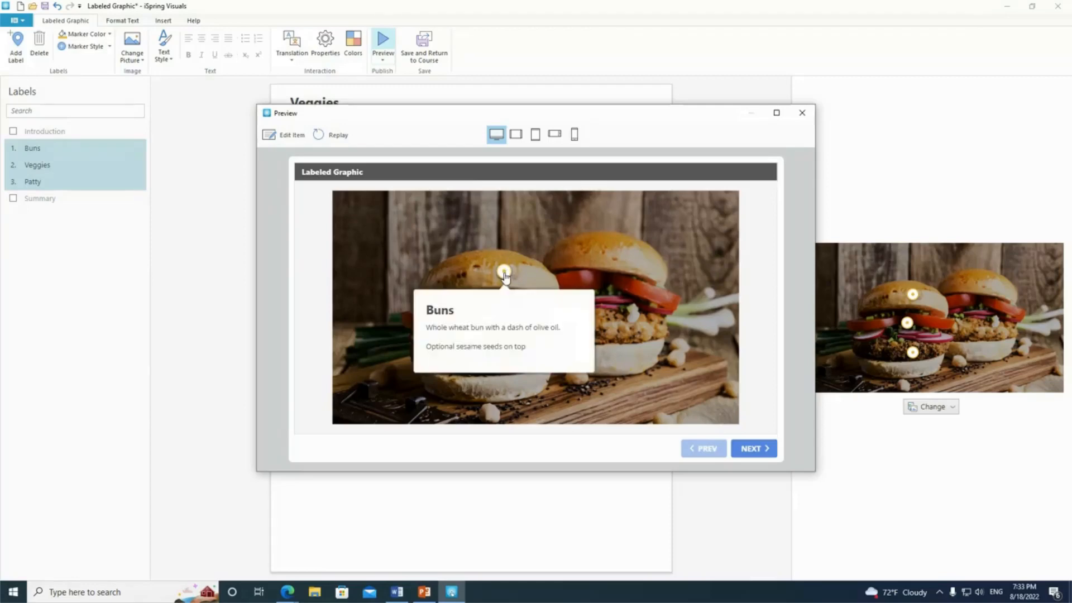
left_click(504, 272)
left_click(495, 315)
left_click(504, 359)
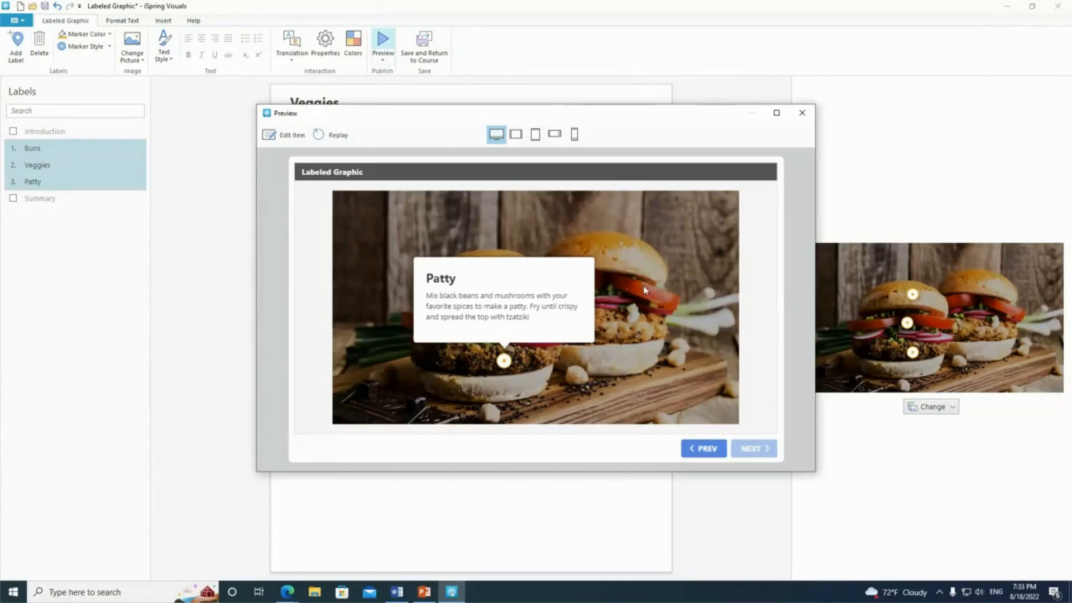
left_click(479, 216)
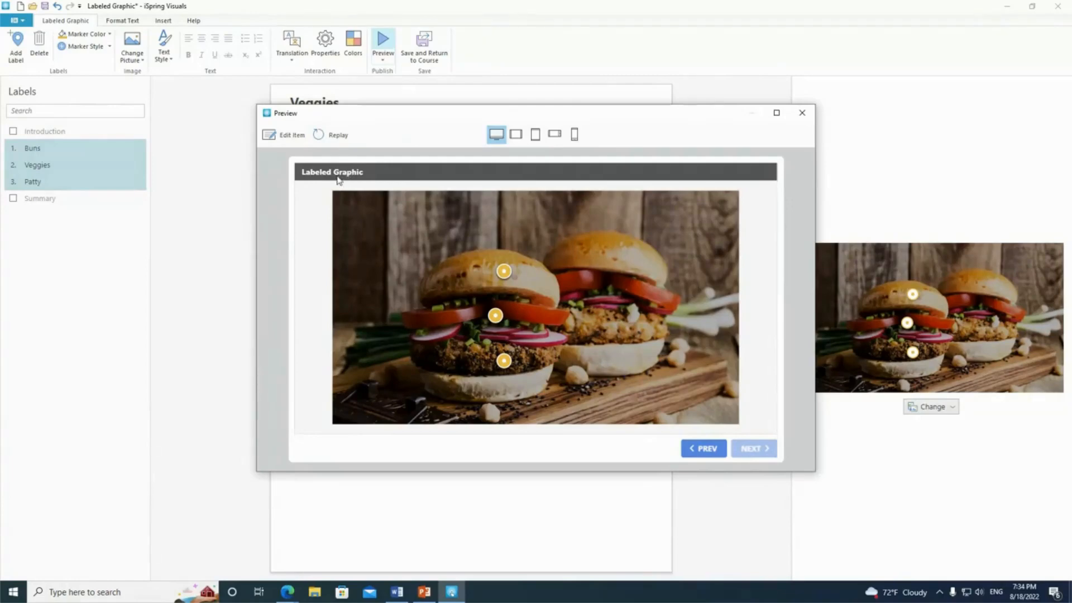
left_click(802, 113)
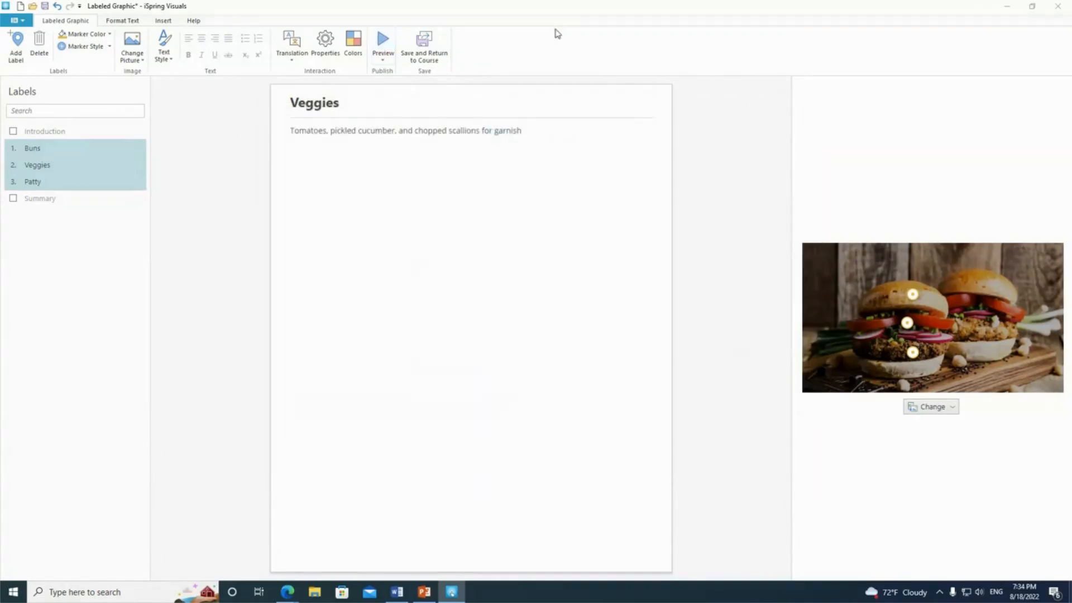
- Apply the built-in Dark Yellow color scheme to the interaction and save it back to the course
left_click(358, 45)
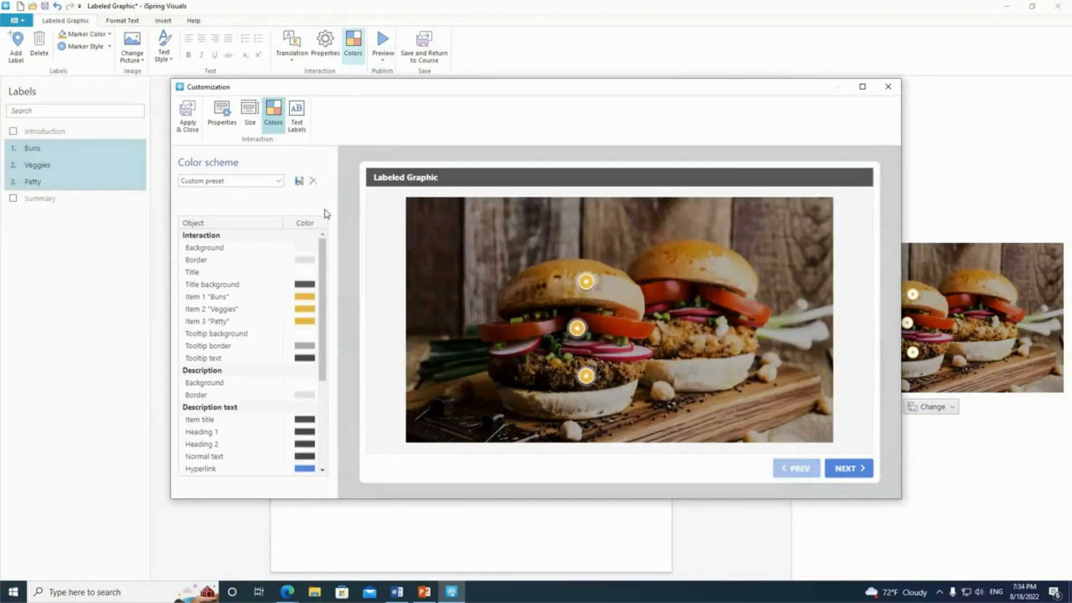
left_click(278, 180)
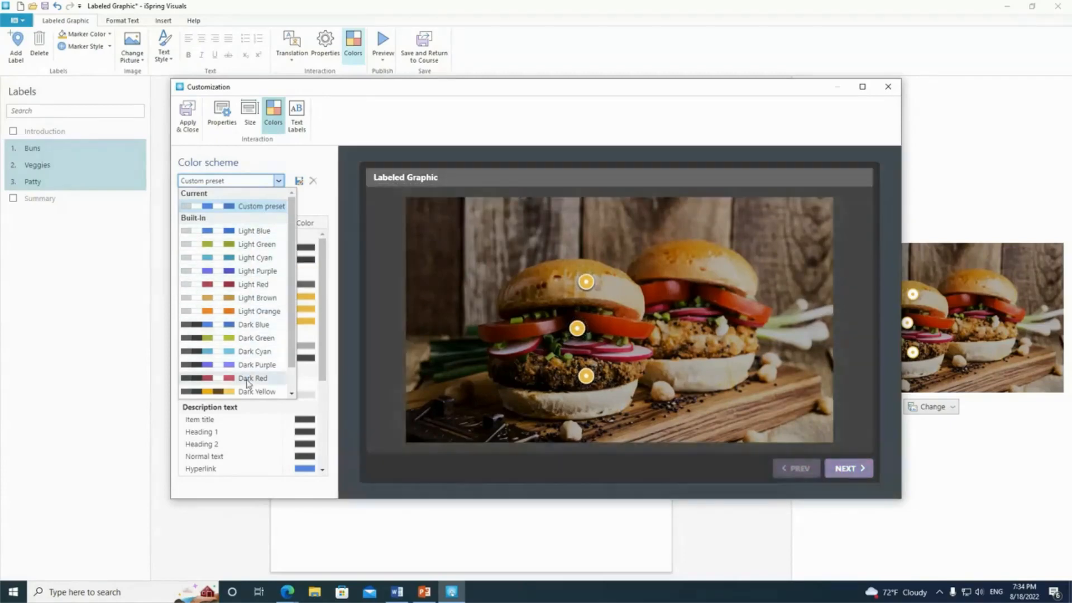
left_click(313, 168)
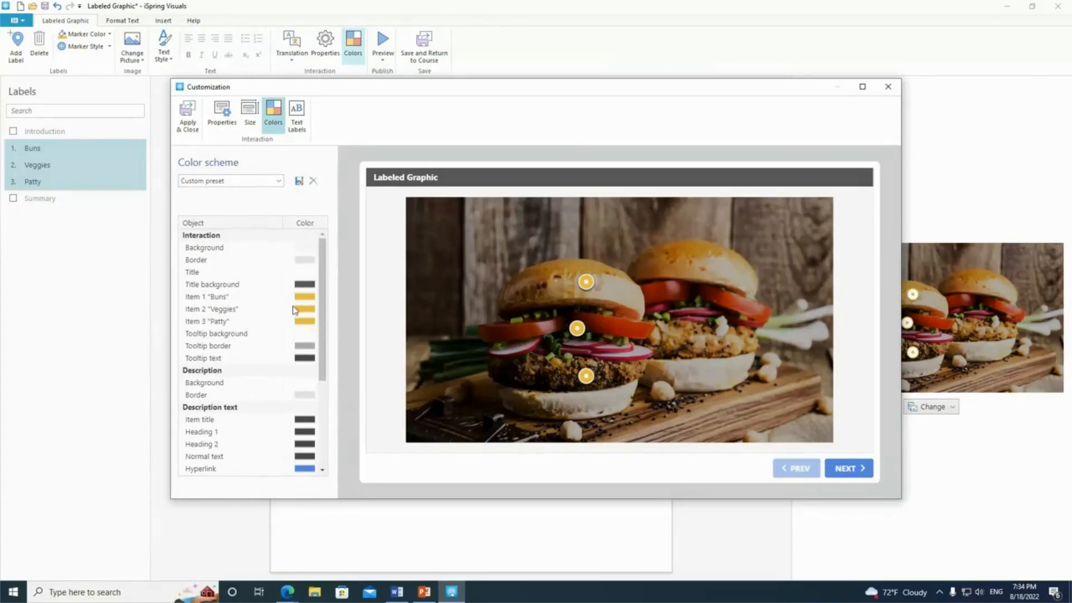
scroll(299, 306, "down", 4)
scroll(289, 274, "up", 4)
left_click(279, 181)
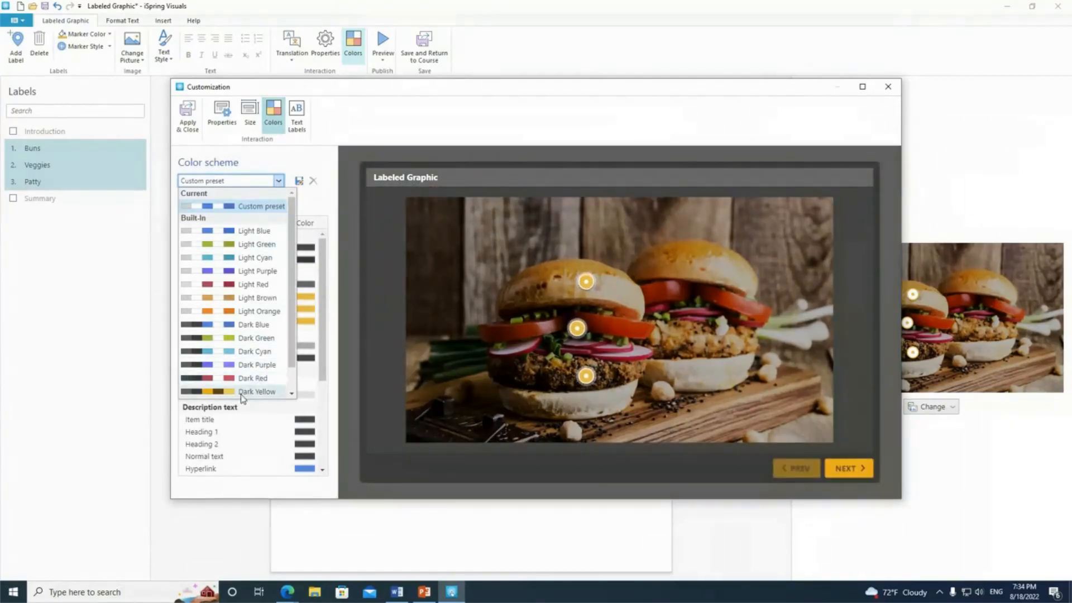
left_click(242, 393)
left_click(621, 320)
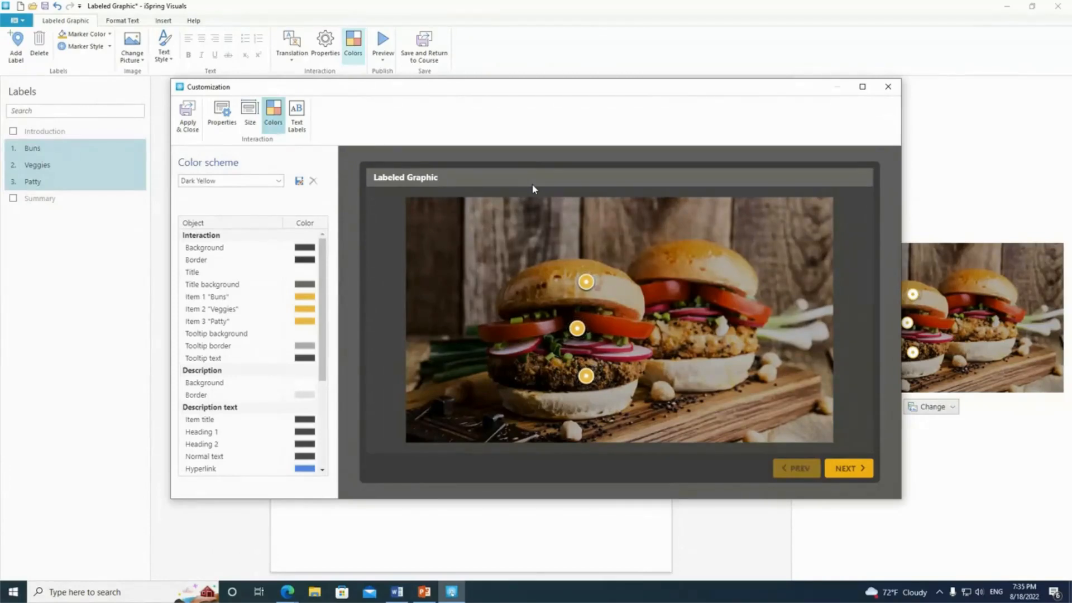
left_click(188, 116)
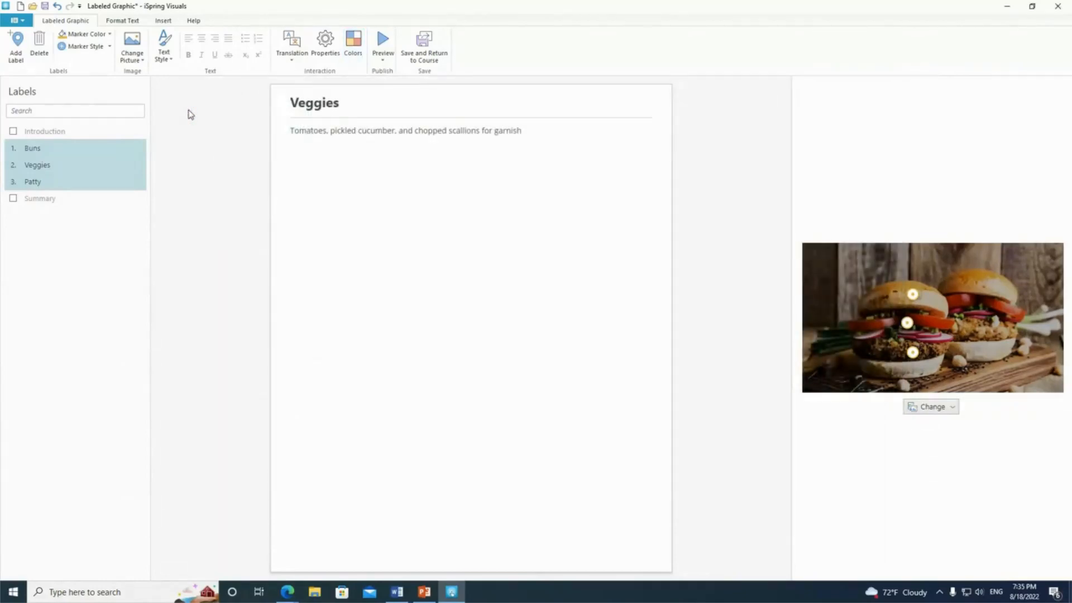
left_click(428, 45)
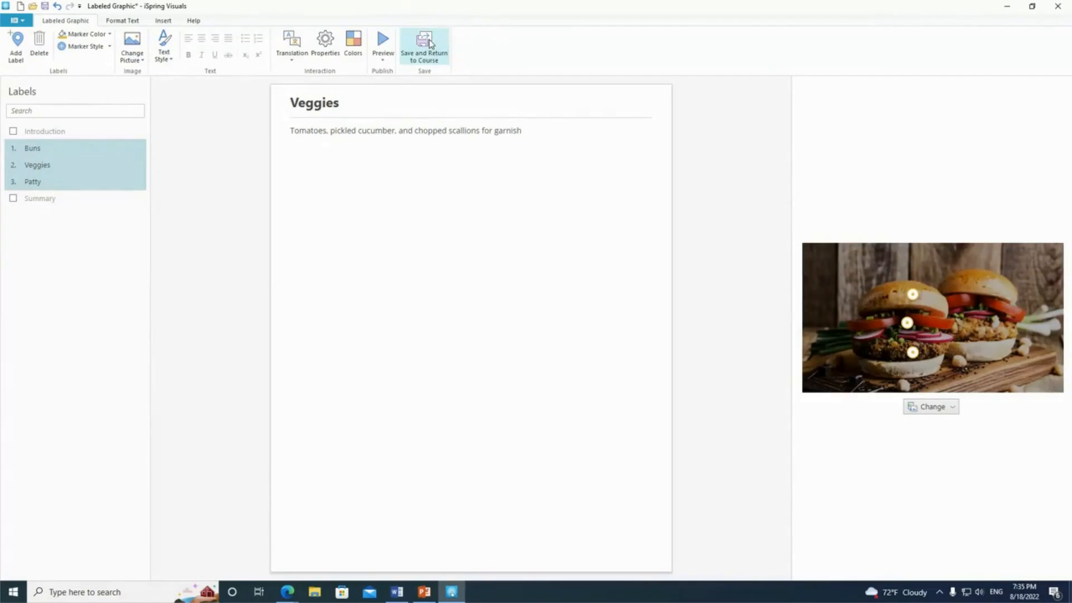